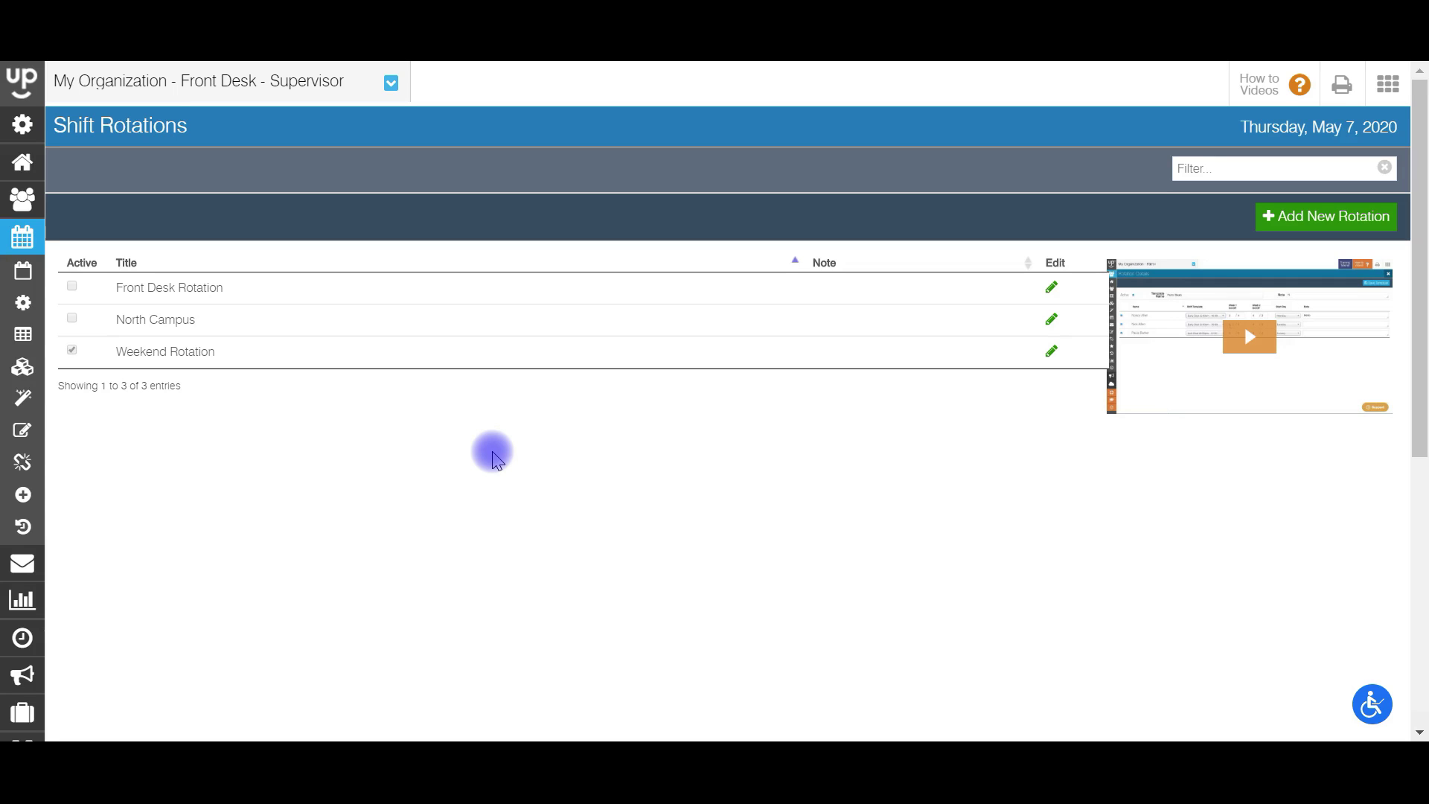
{"action": "mouse_move", "coordinate": [85, 319]}
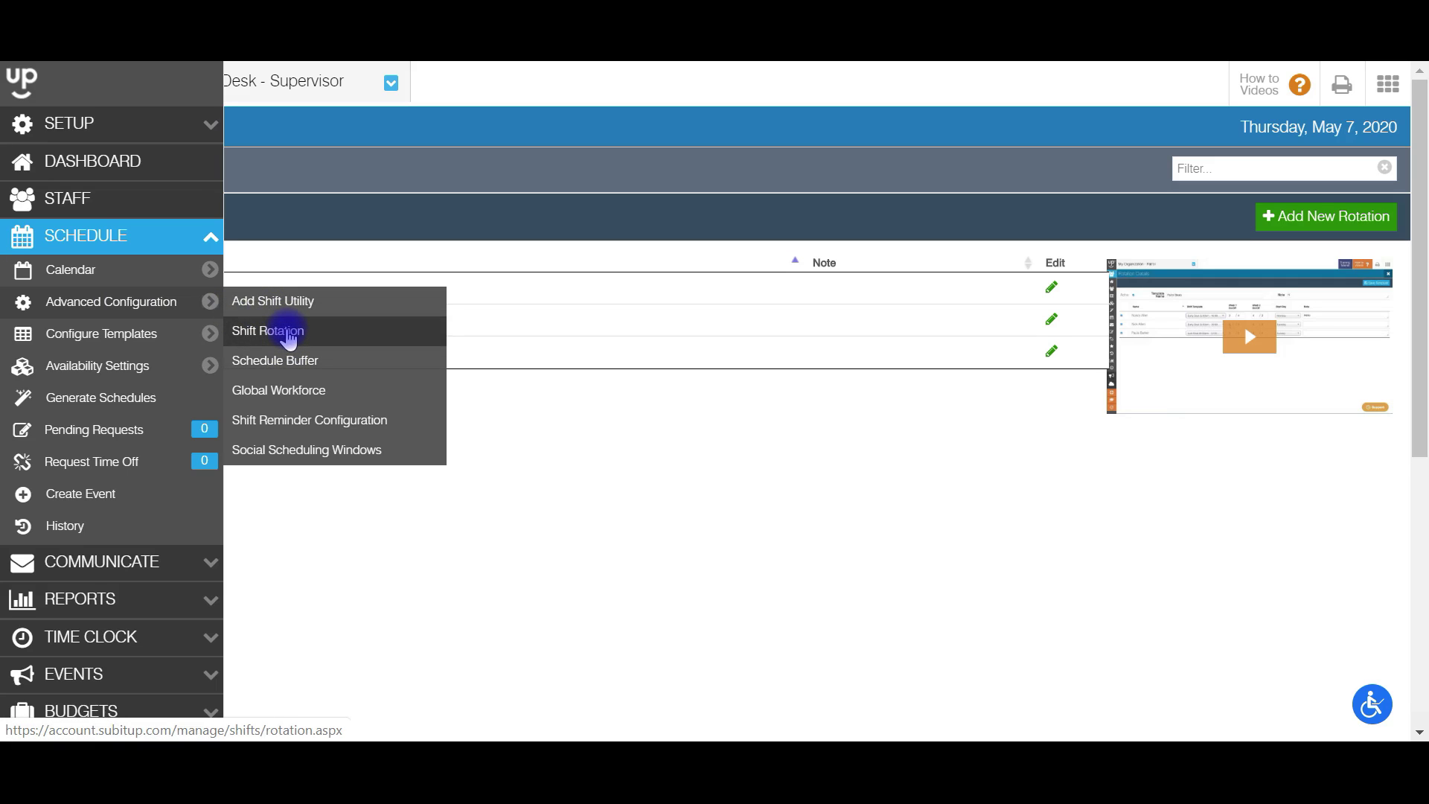
{"action": "left_click", "coordinate": [289, 334]}
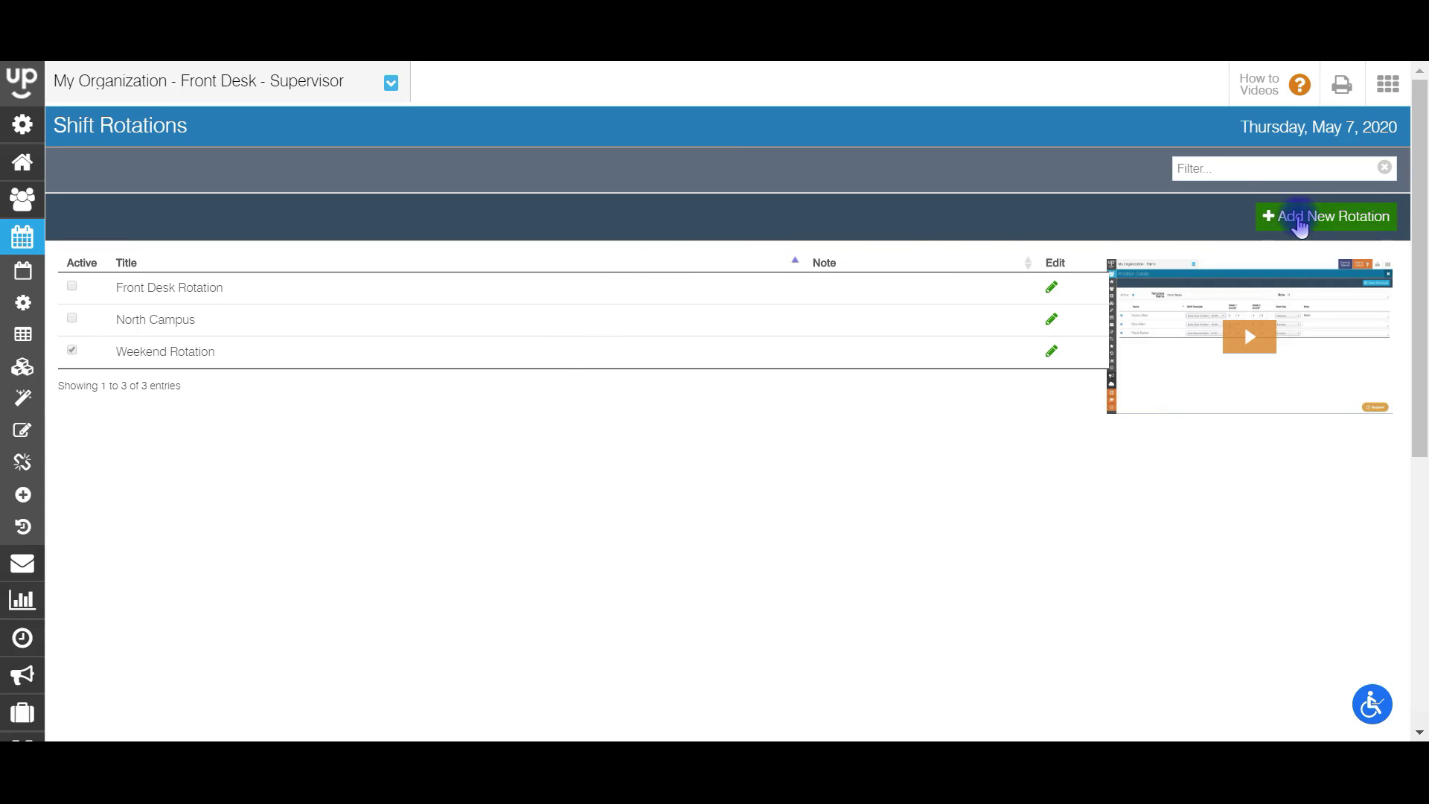
- Add a rotation template named 'Front Desk Supervisor Rotation' and look over its 15-employee list
{"action": "left_click", "coordinate": [1298, 220]}
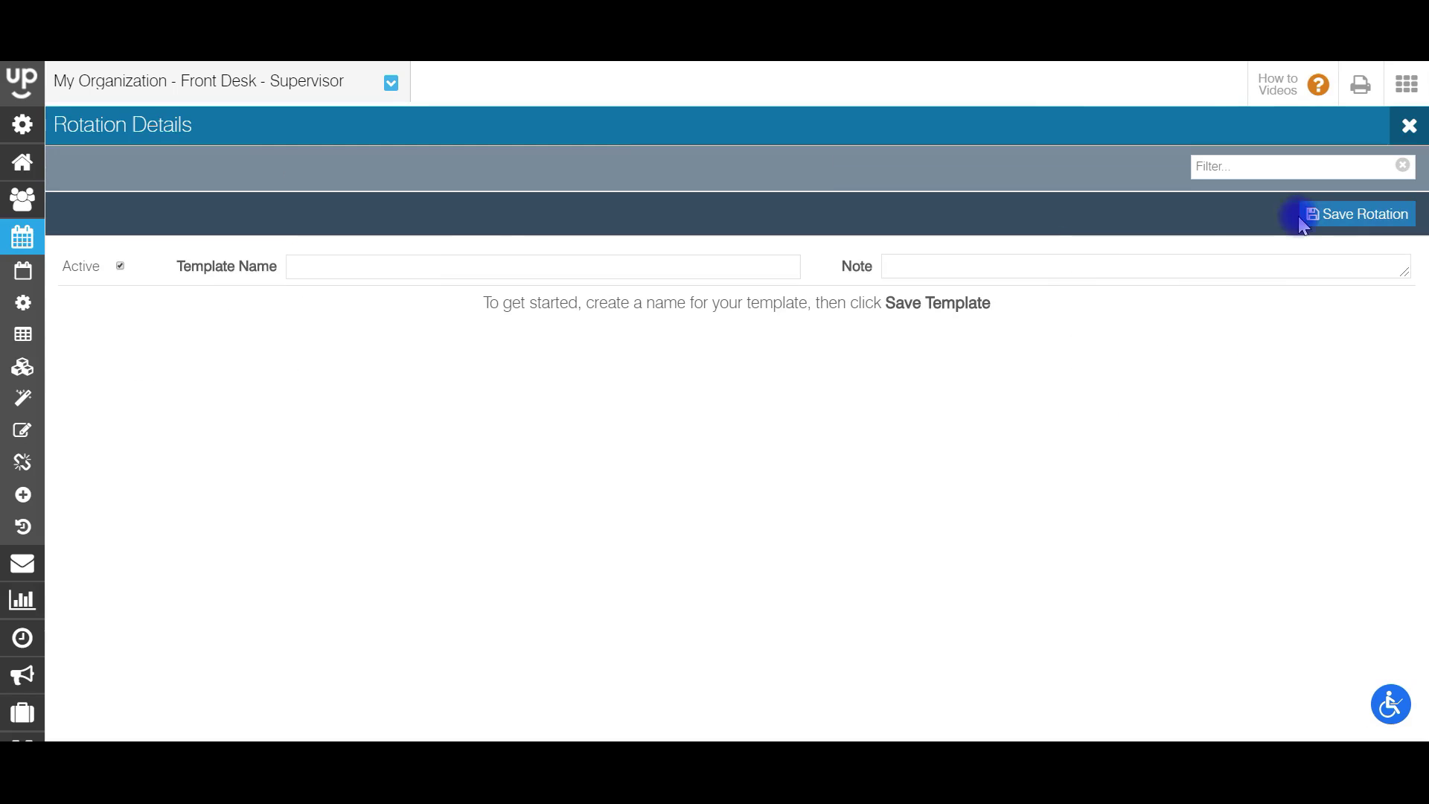
{"action": "left_click", "coordinate": [469, 265]}
{"action": "type", "text": "Front Desk"}
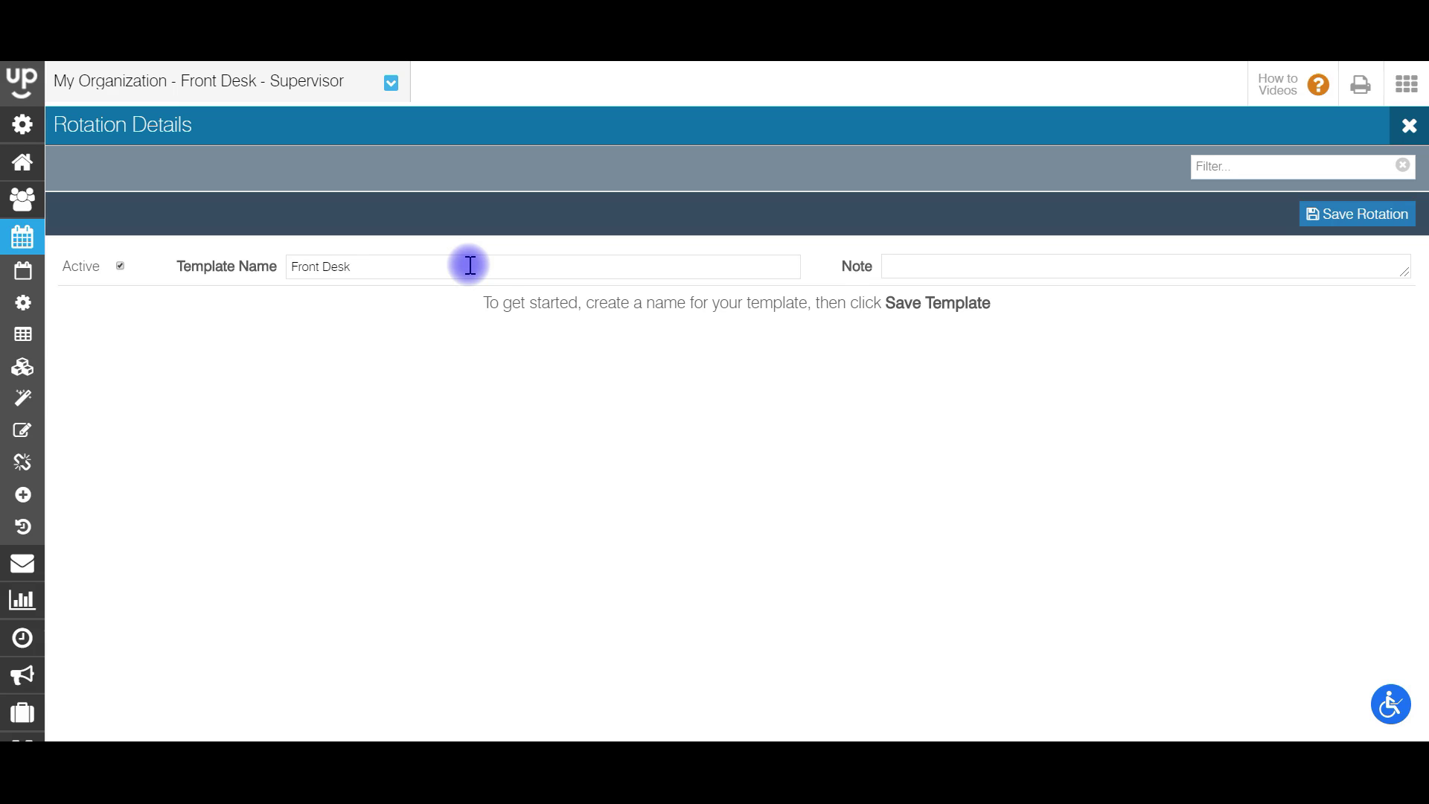
{"action": "type", "text": " Supervisor Rotation"}
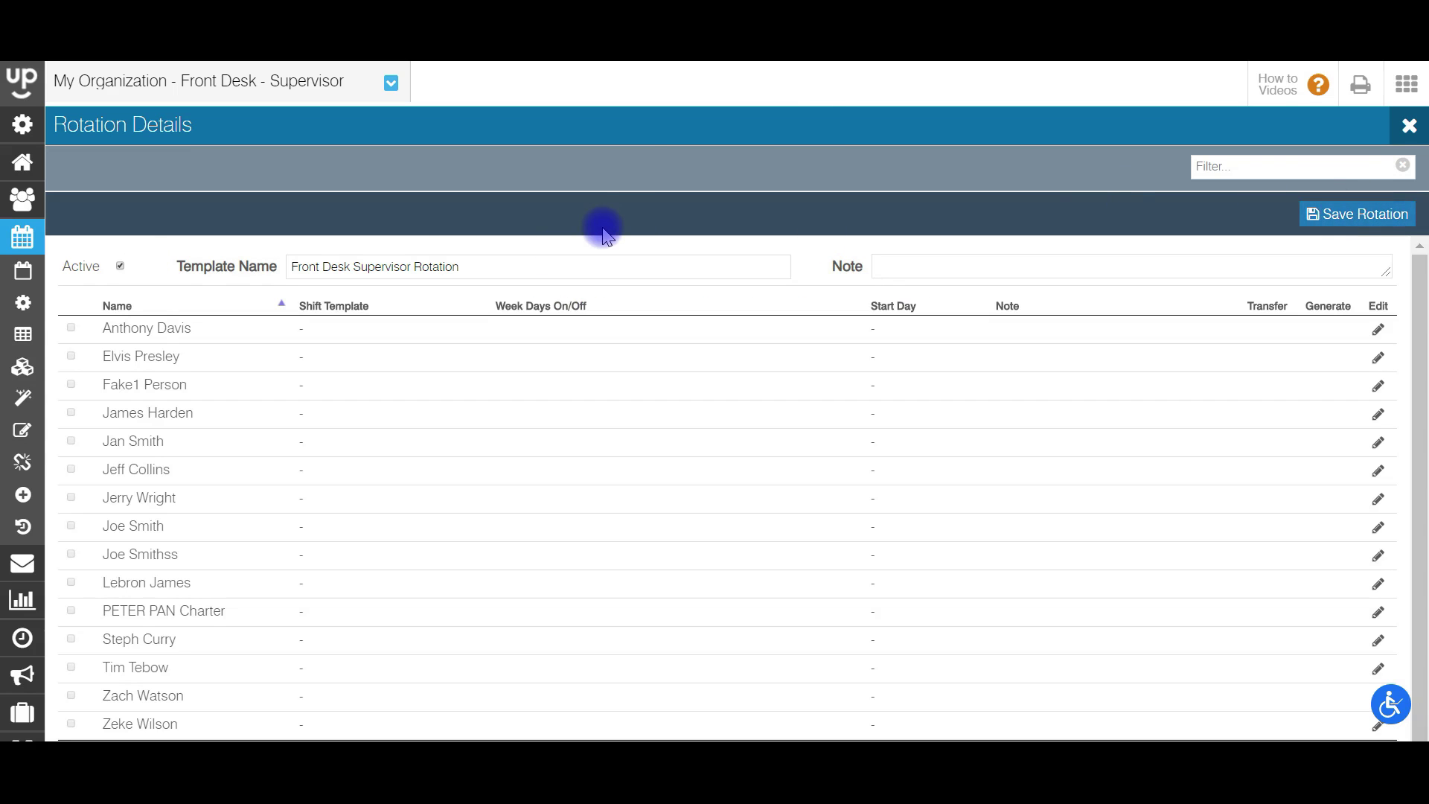
{"action": "scroll", "coordinate": [728, 491], "scroll_direction": "down", "scroll_amount": 1}
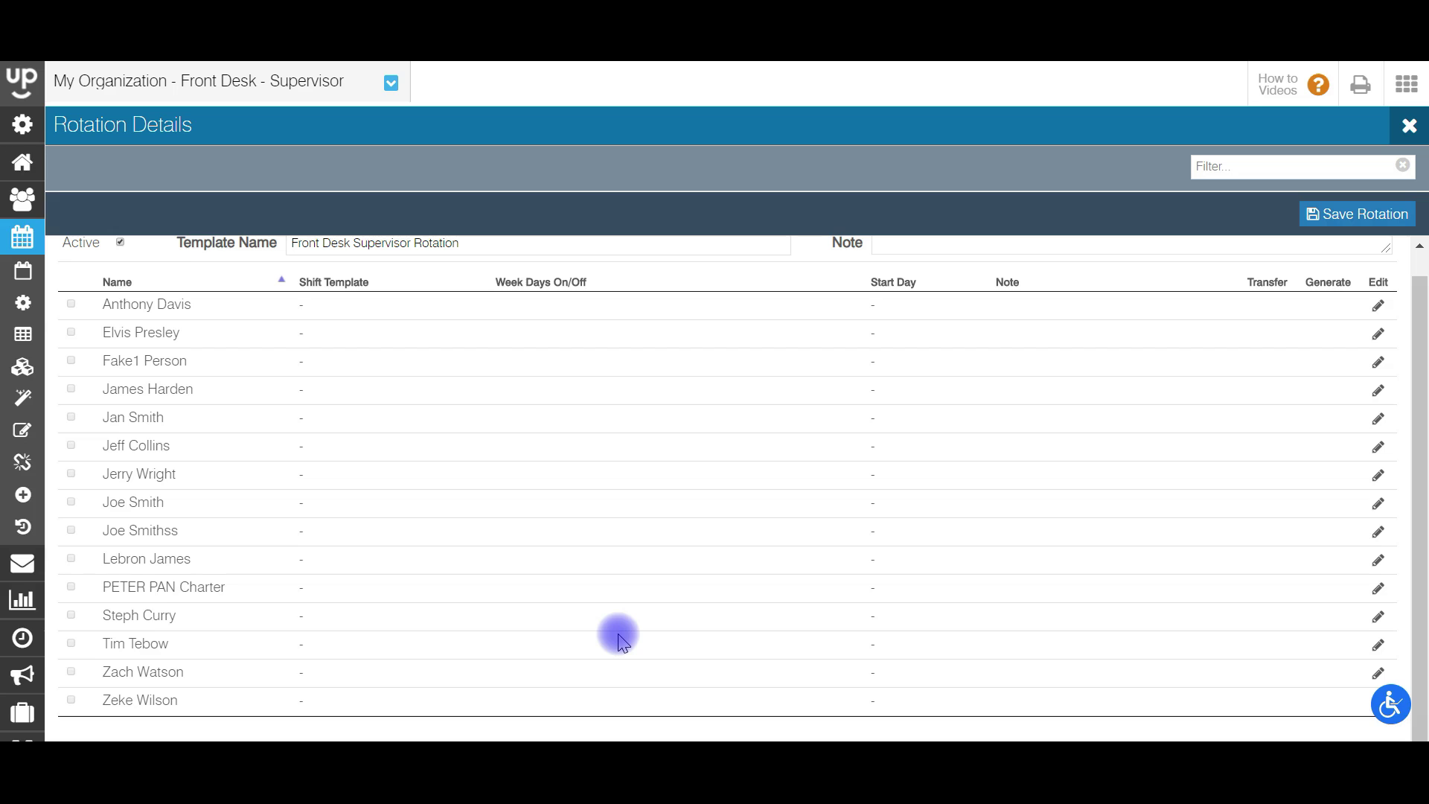
{"action": "scroll", "coordinate": [1423, 447], "scroll_direction": "up", "scroll_amount": 1}
{"action": "scroll", "coordinate": [1423, 447], "scroll_direction": "down", "scroll_amount": 1}
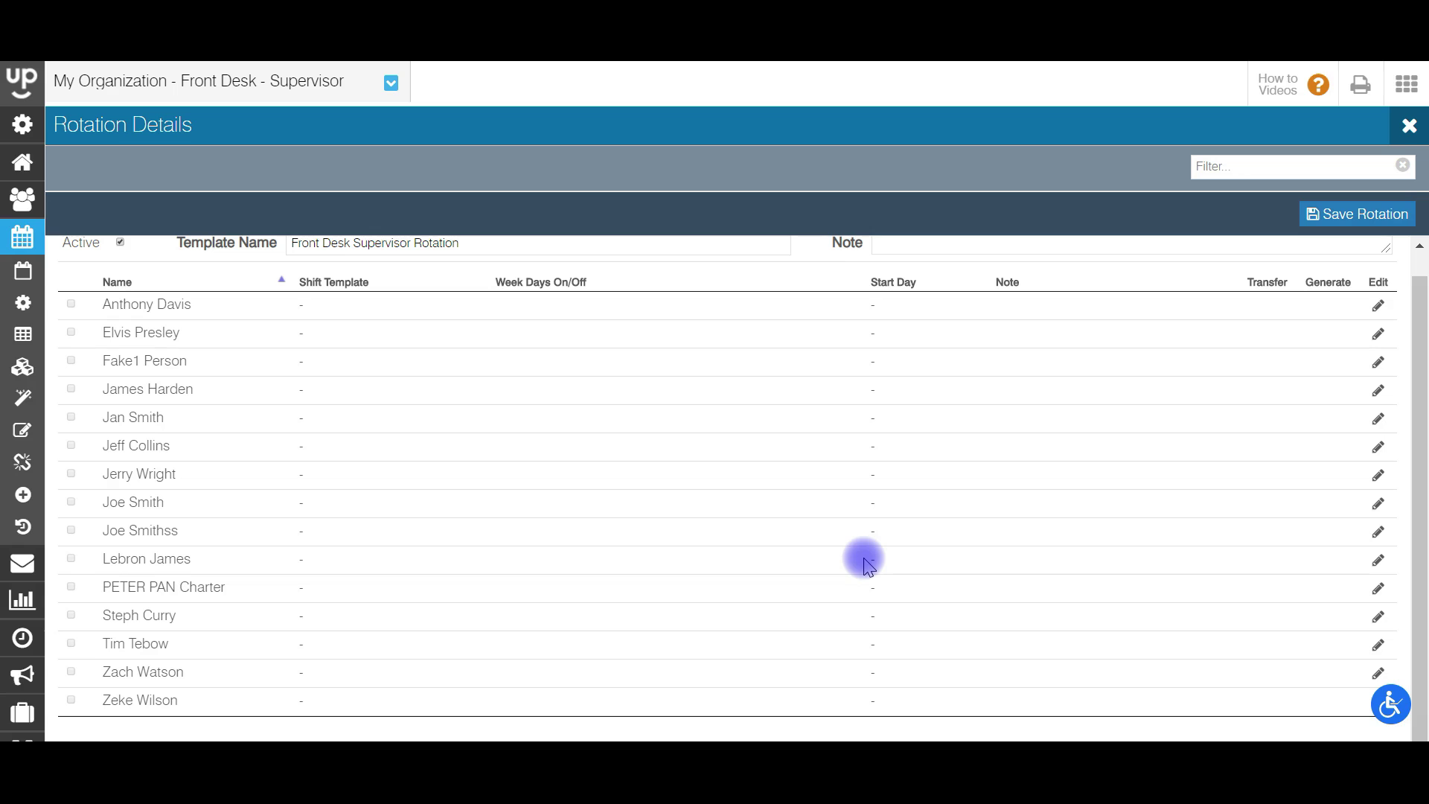
{"action": "left_click", "coordinate": [1378, 674]}
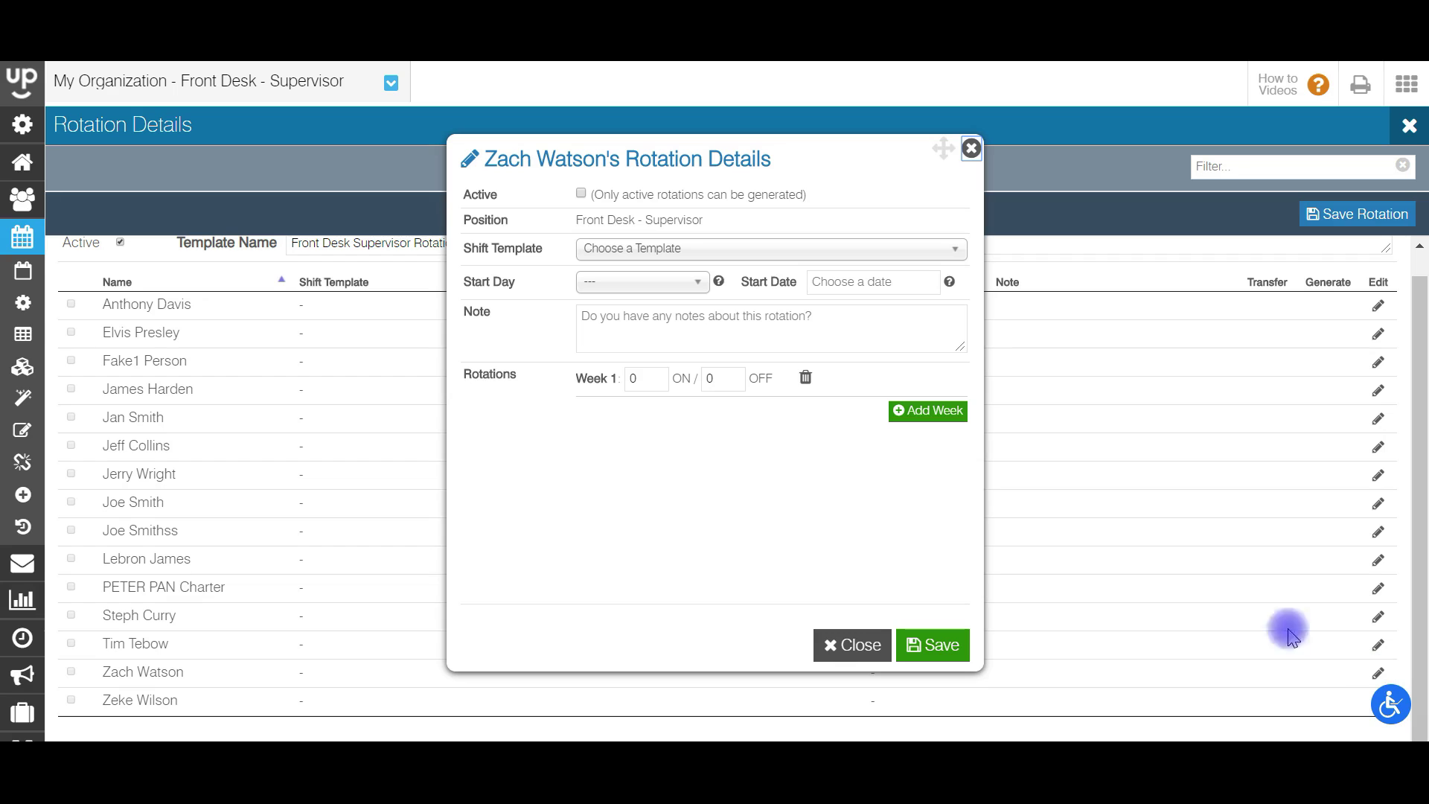
{"action": "left_click", "coordinate": [629, 253]}
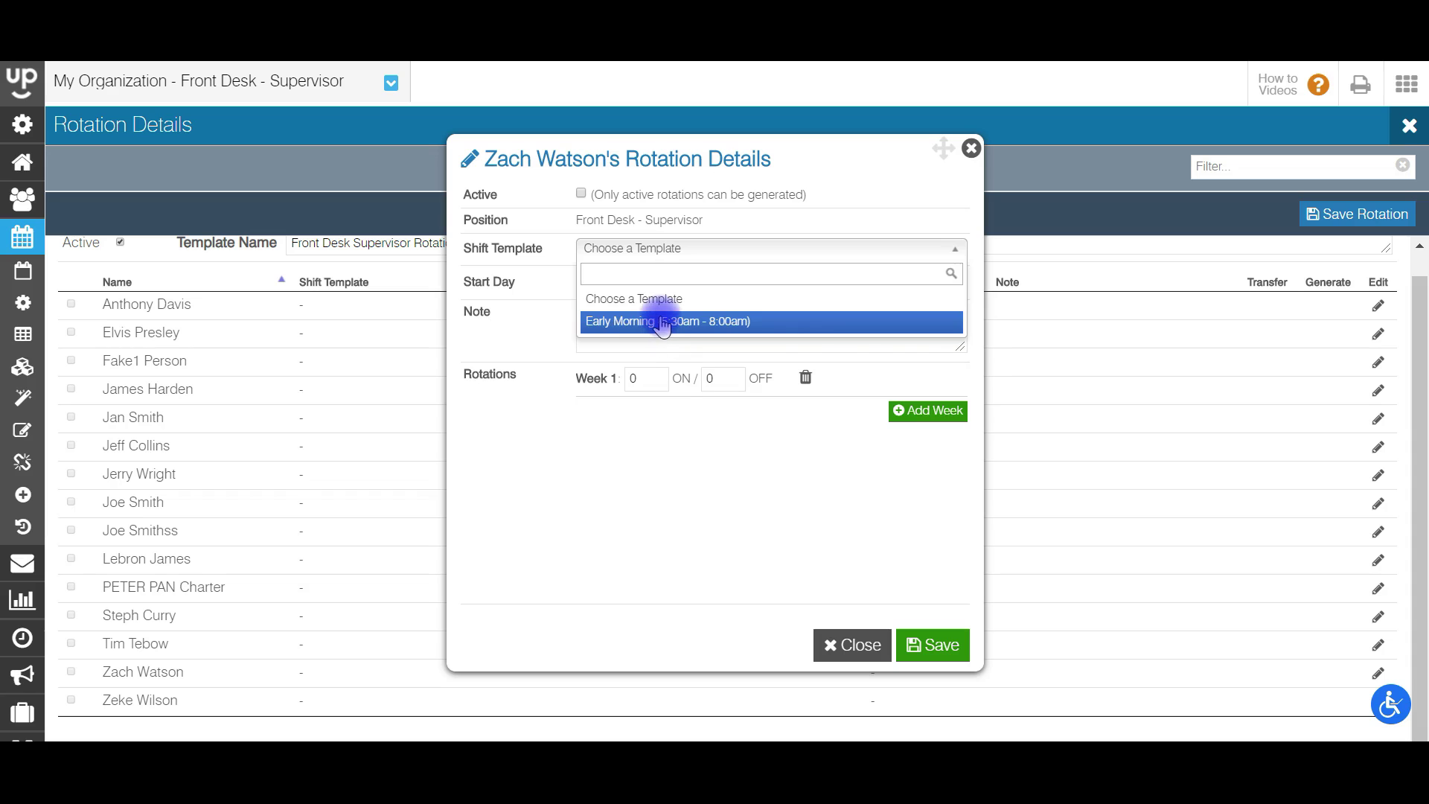
{"action": "left_click", "coordinate": [655, 499]}
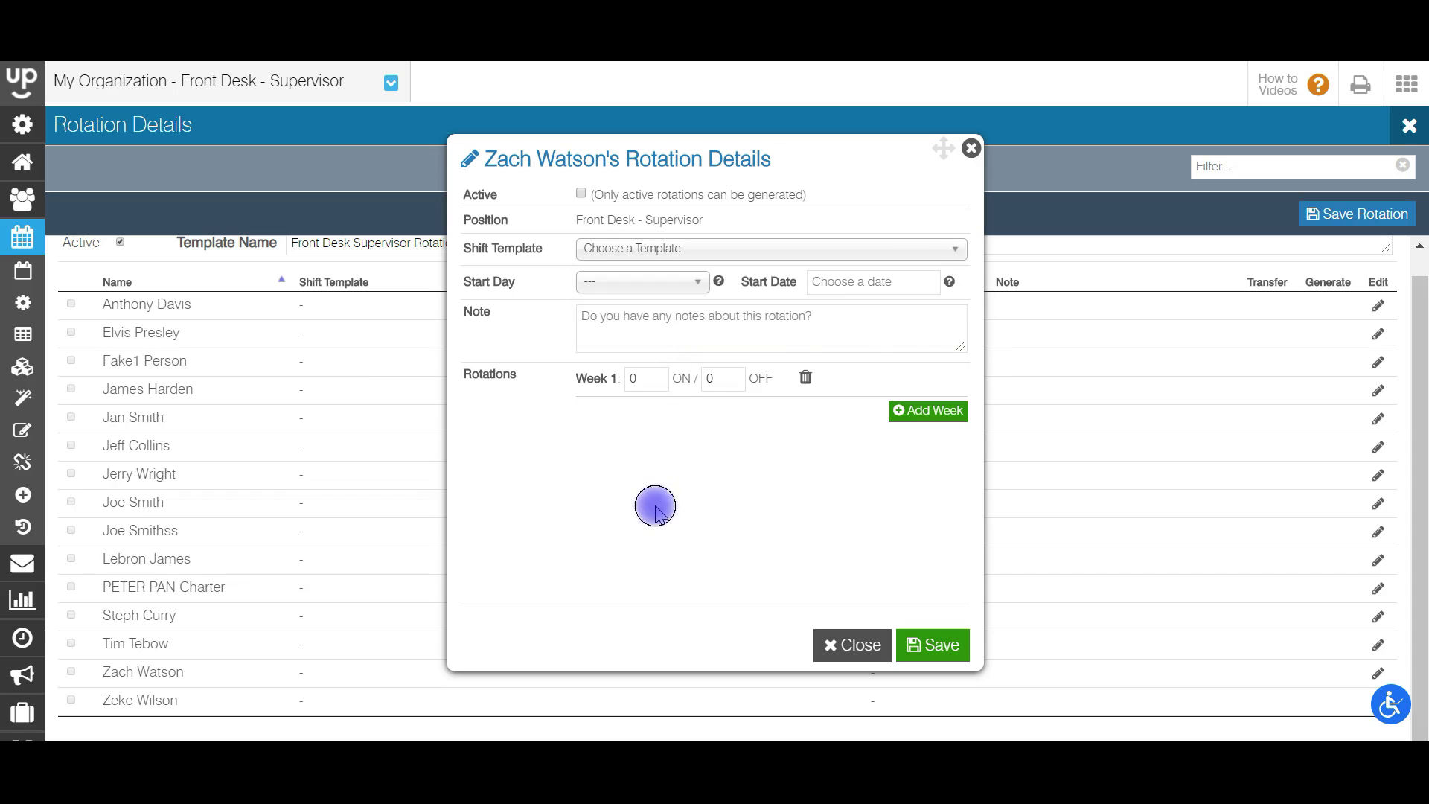
{"action": "left_click", "coordinate": [971, 150]}
{"action": "mouse_move", "coordinate": [22, 297]}
{"action": "left_click", "coordinate": [89, 306]}
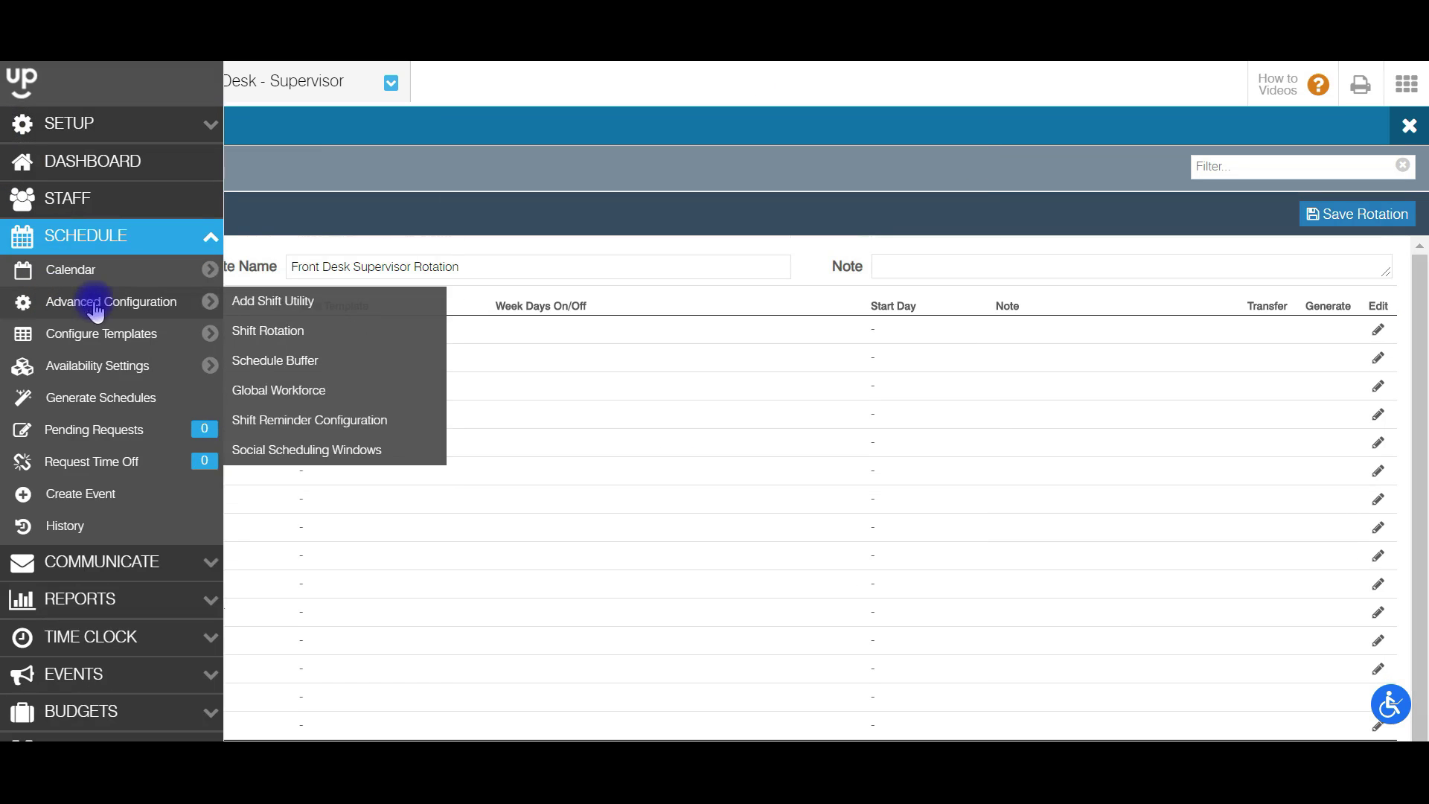
- Activate the Overnight, Morning, Afternoon and Evening shift templates on the Shift Templates page
{"action": "left_click", "coordinate": [105, 330]}
{"action": "left_click", "coordinate": [264, 342]}
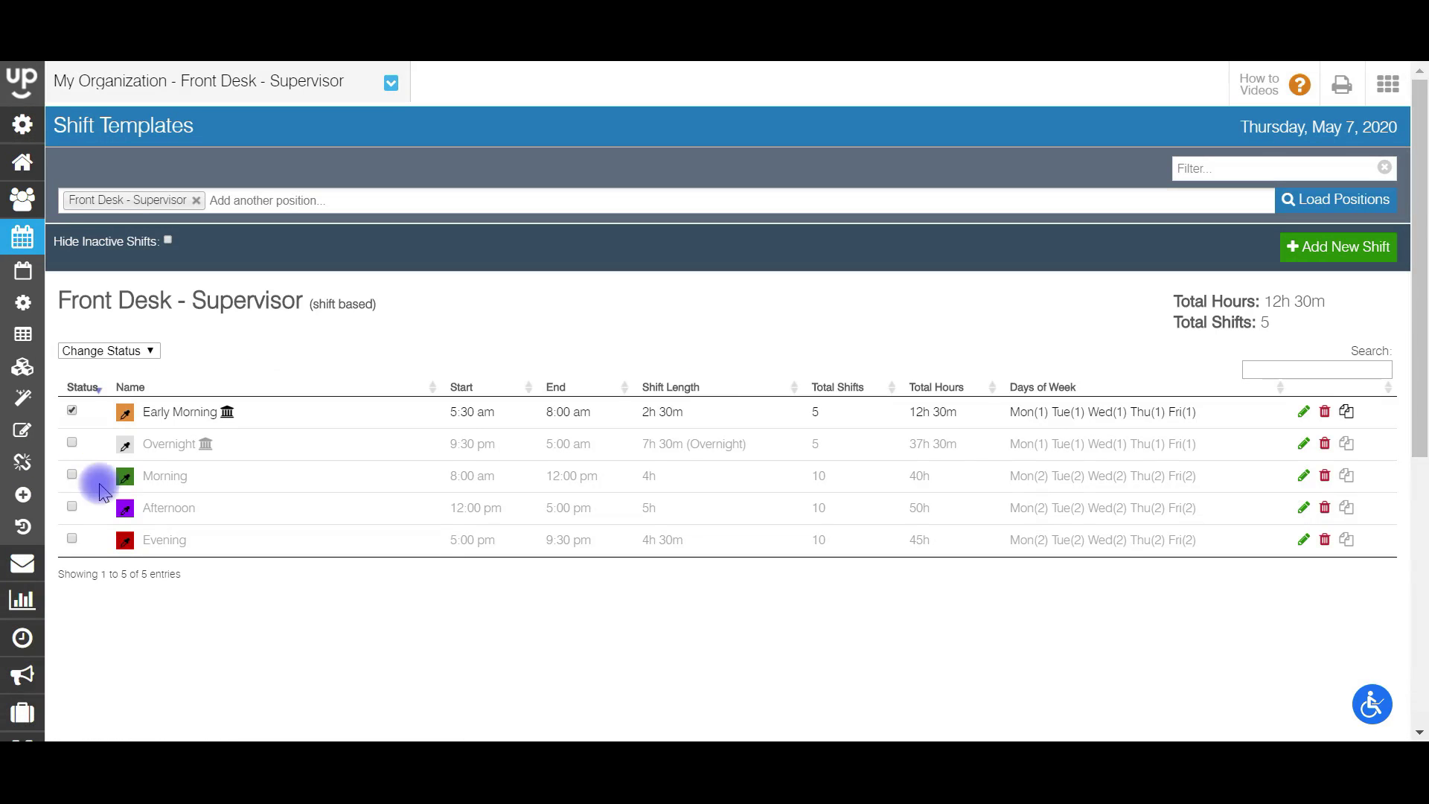
{"action": "left_click", "coordinate": [72, 444]}
{"action": "left_click", "coordinate": [72, 472]}
{"action": "left_click", "coordinate": [71, 508]}
{"action": "left_click", "coordinate": [72, 538]}
- Return to the Shift Rotation list under Advanced Configuration
{"action": "mouse_move", "coordinate": [97, 372]}
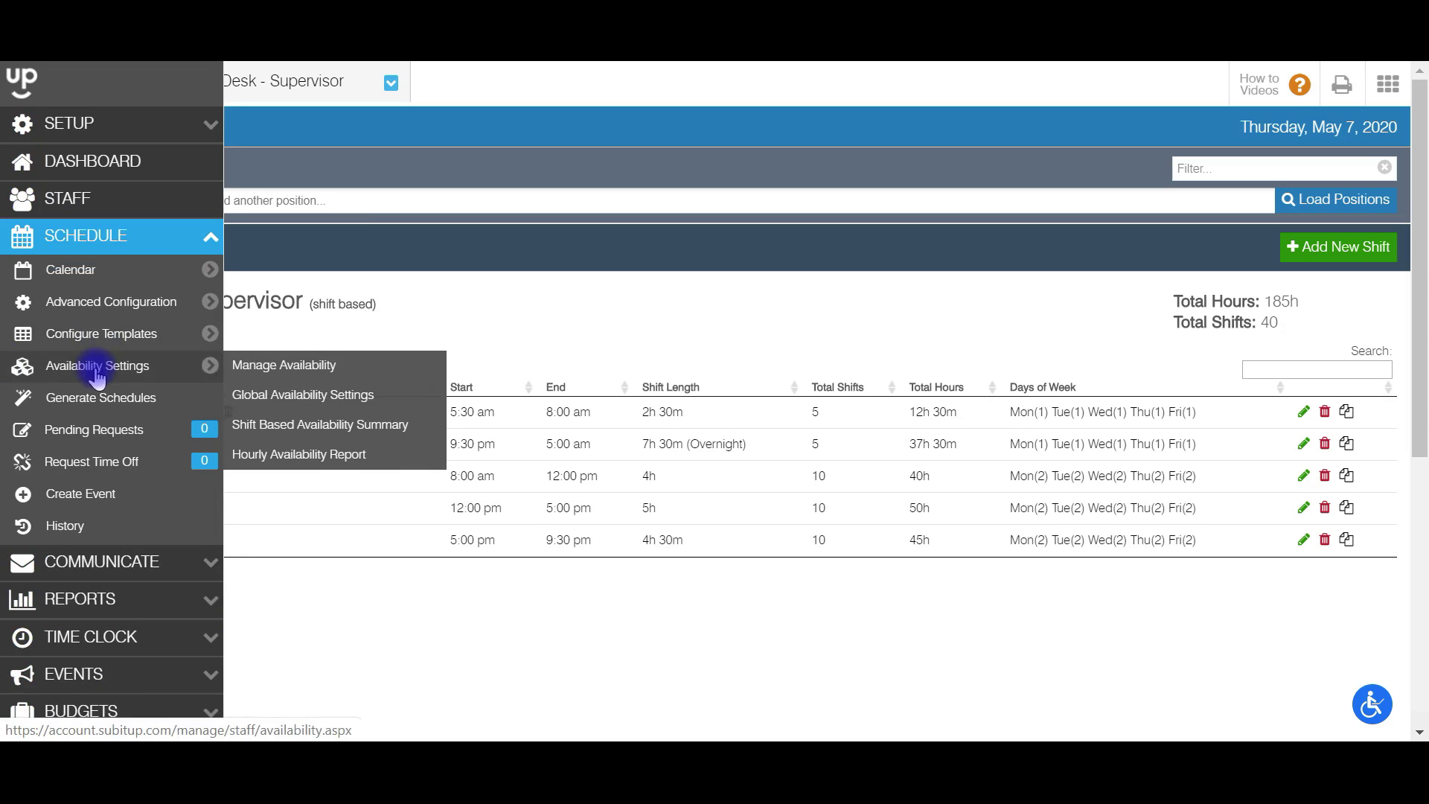
{"action": "mouse_move", "coordinate": [159, 300]}
{"action": "left_click", "coordinate": [261, 332]}
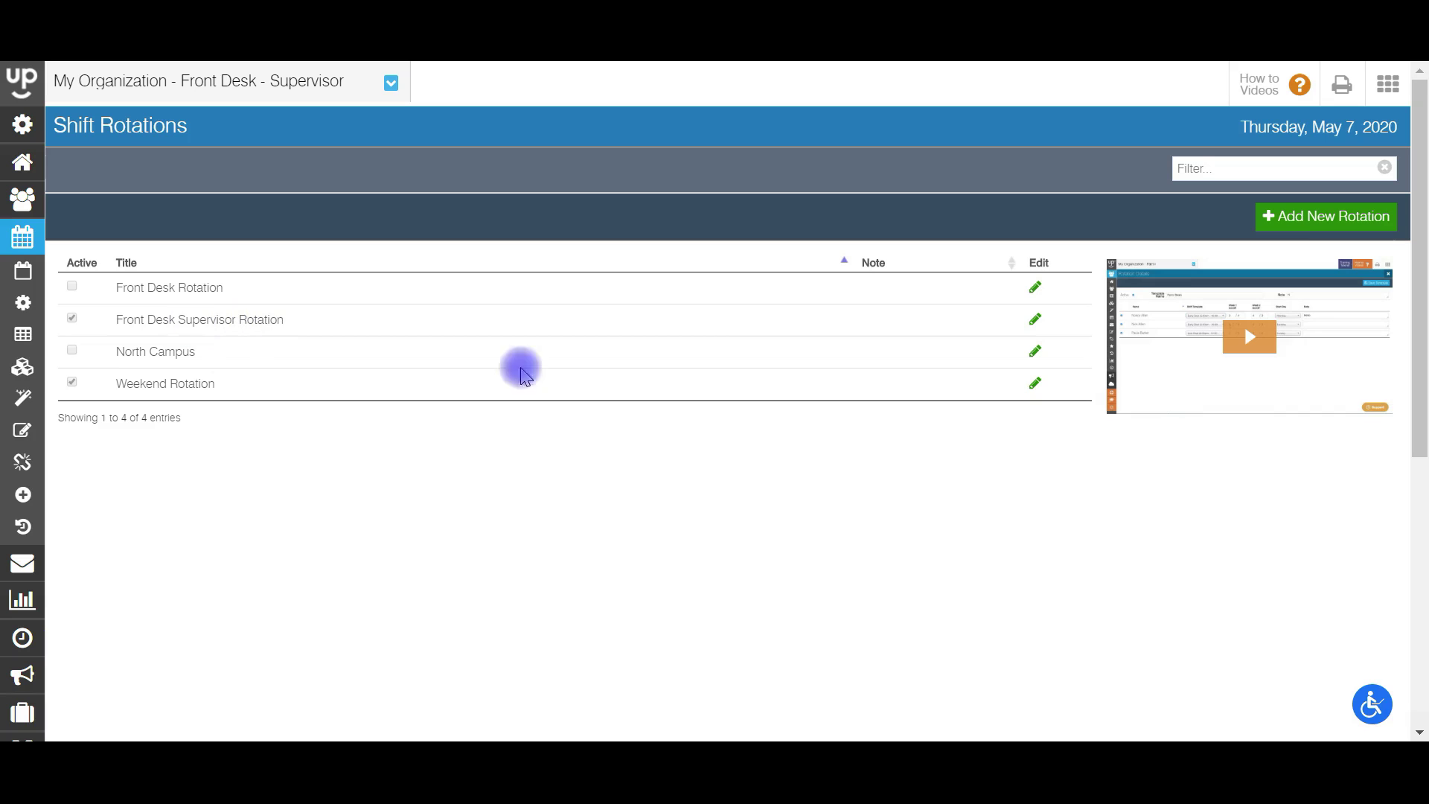
- Give the second-to-last employee the Afternoon template, starting Monday 05/18/2020
{"action": "left_click", "coordinate": [1036, 318]}
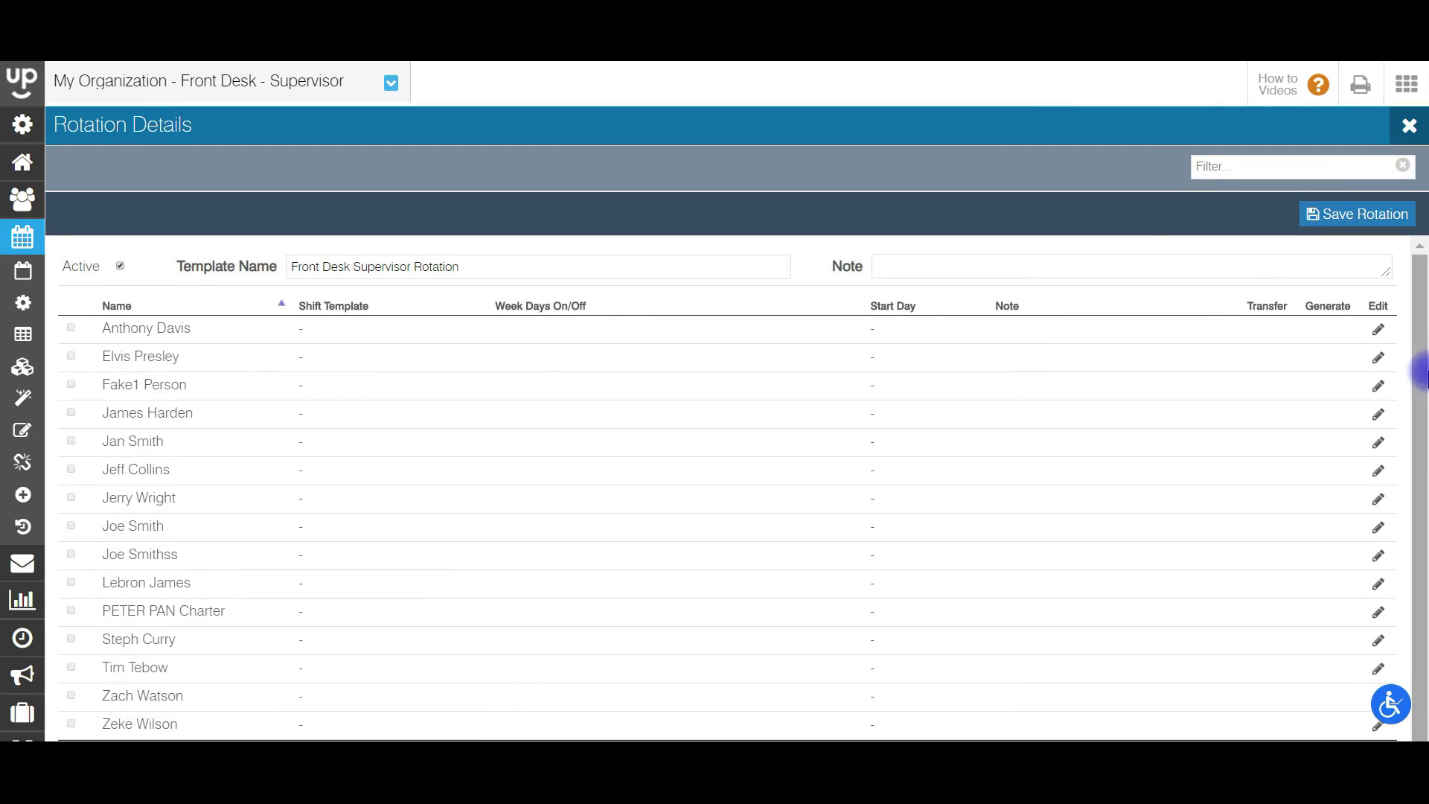
{"action": "left_click_drag", "start_coordinate": [1421, 372], "coordinate": [1416, 494]}
{"action": "left_click", "coordinate": [1378, 673]}
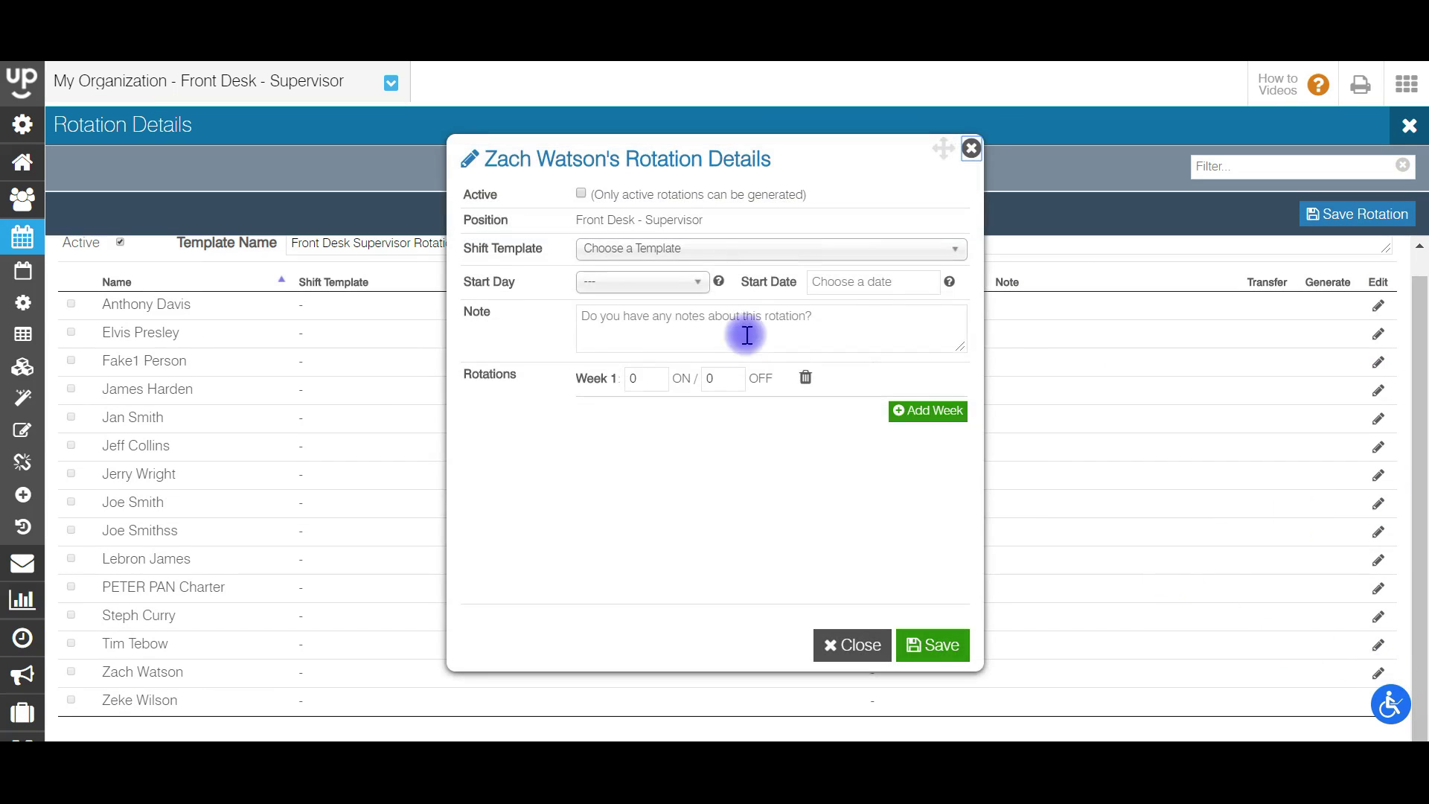
{"action": "left_click", "coordinate": [713, 249]}
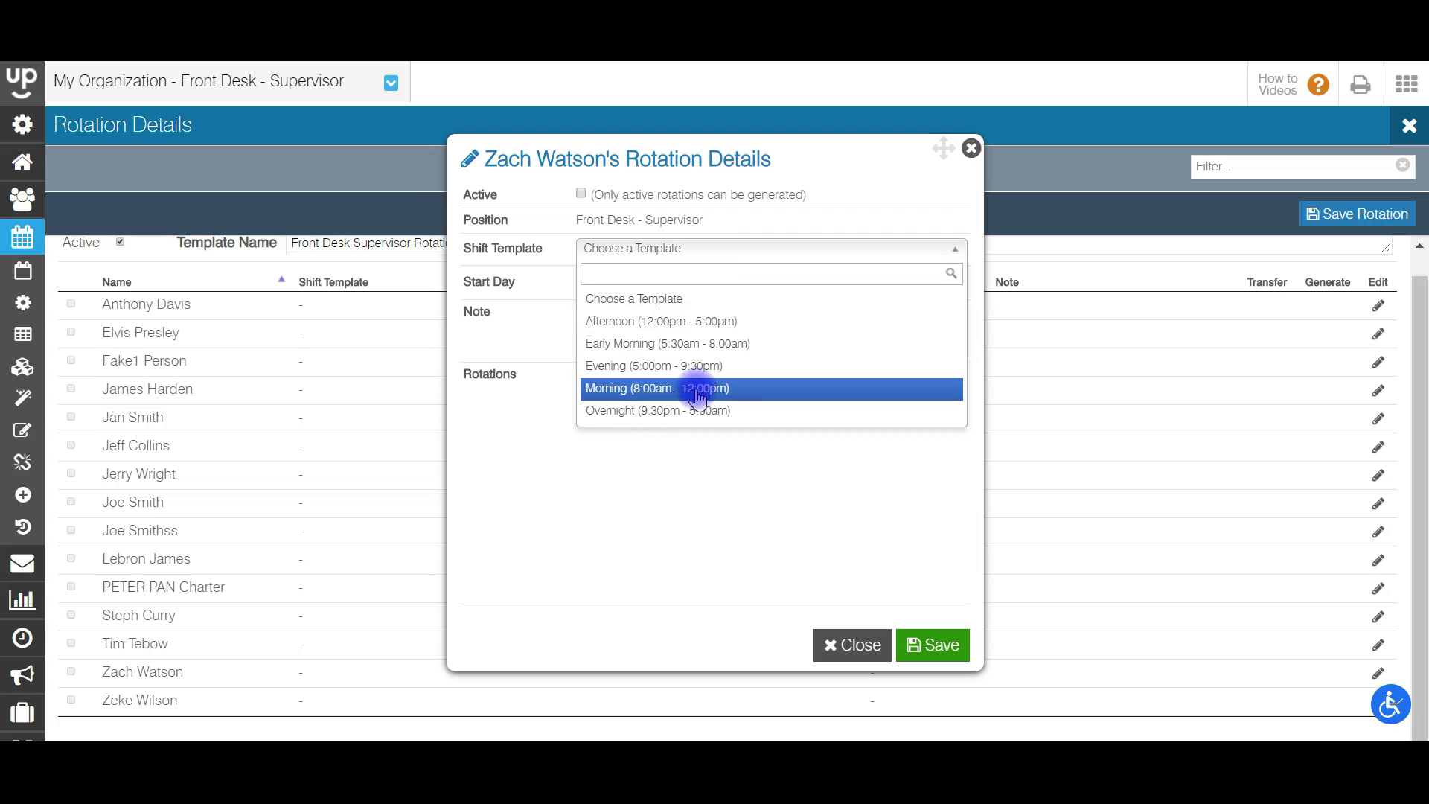
{"action": "left_click", "coordinate": [680, 324]}
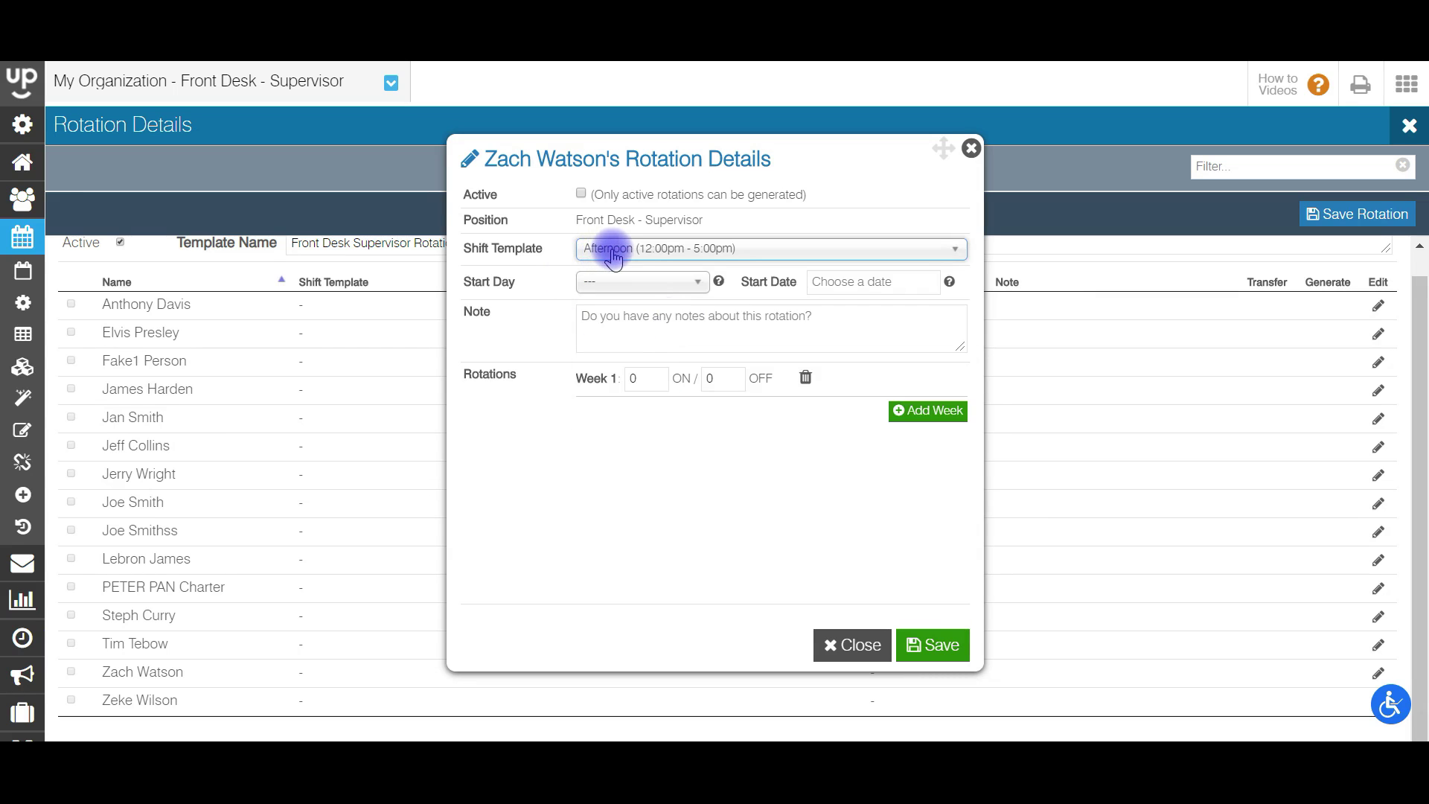
{"action": "left_click", "coordinate": [658, 292]}
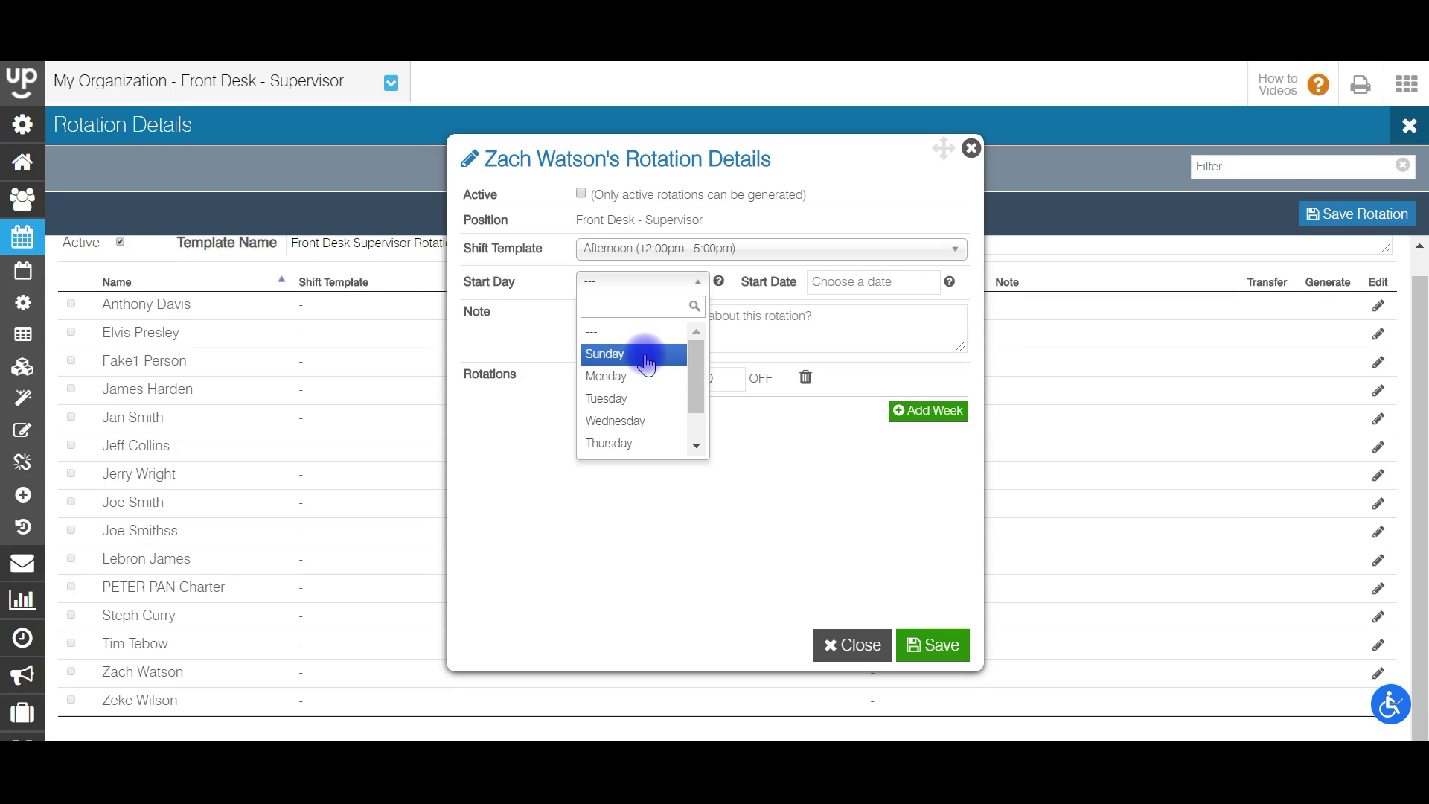
{"action": "left_click", "coordinate": [639, 377]}
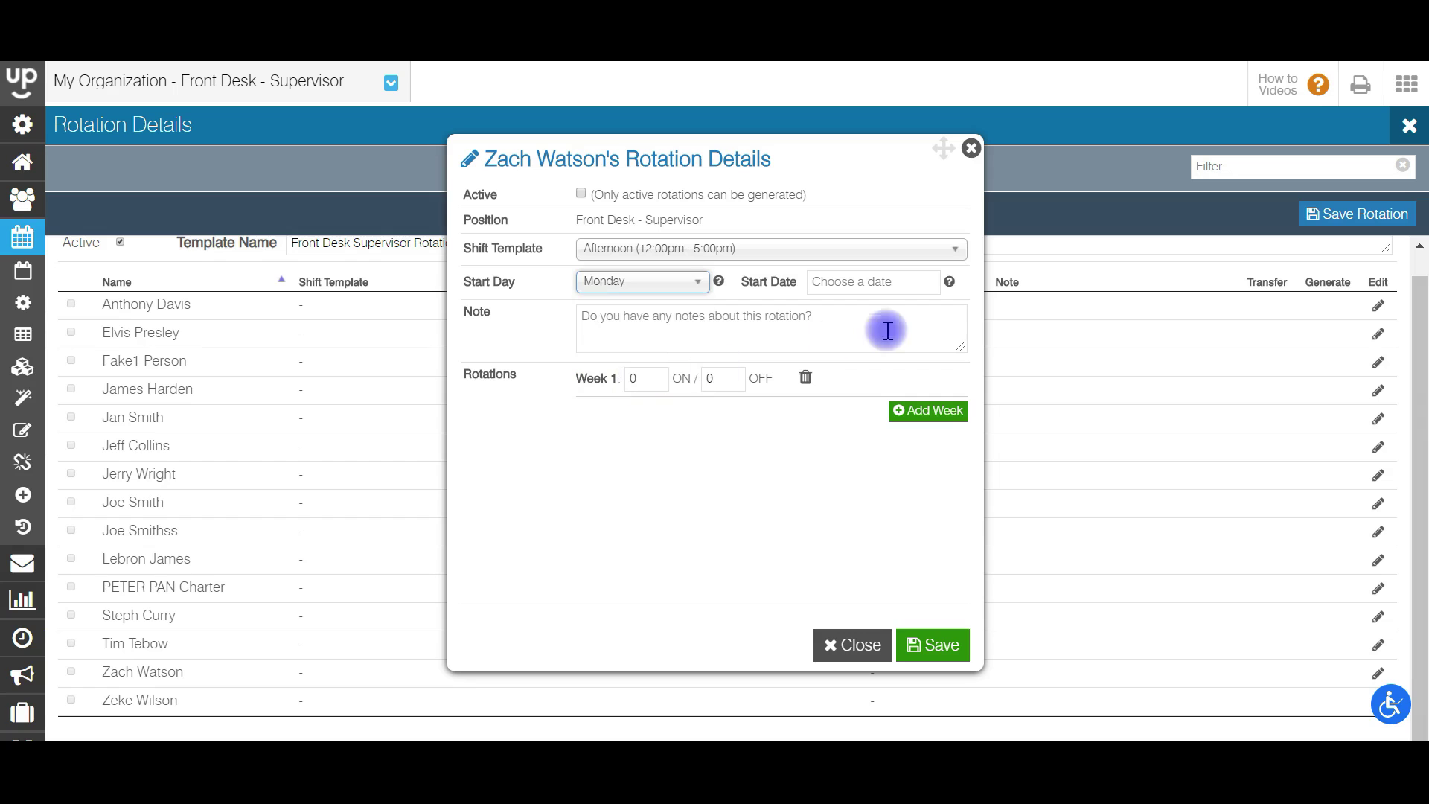
{"action": "left_click", "coordinate": [884, 282]}
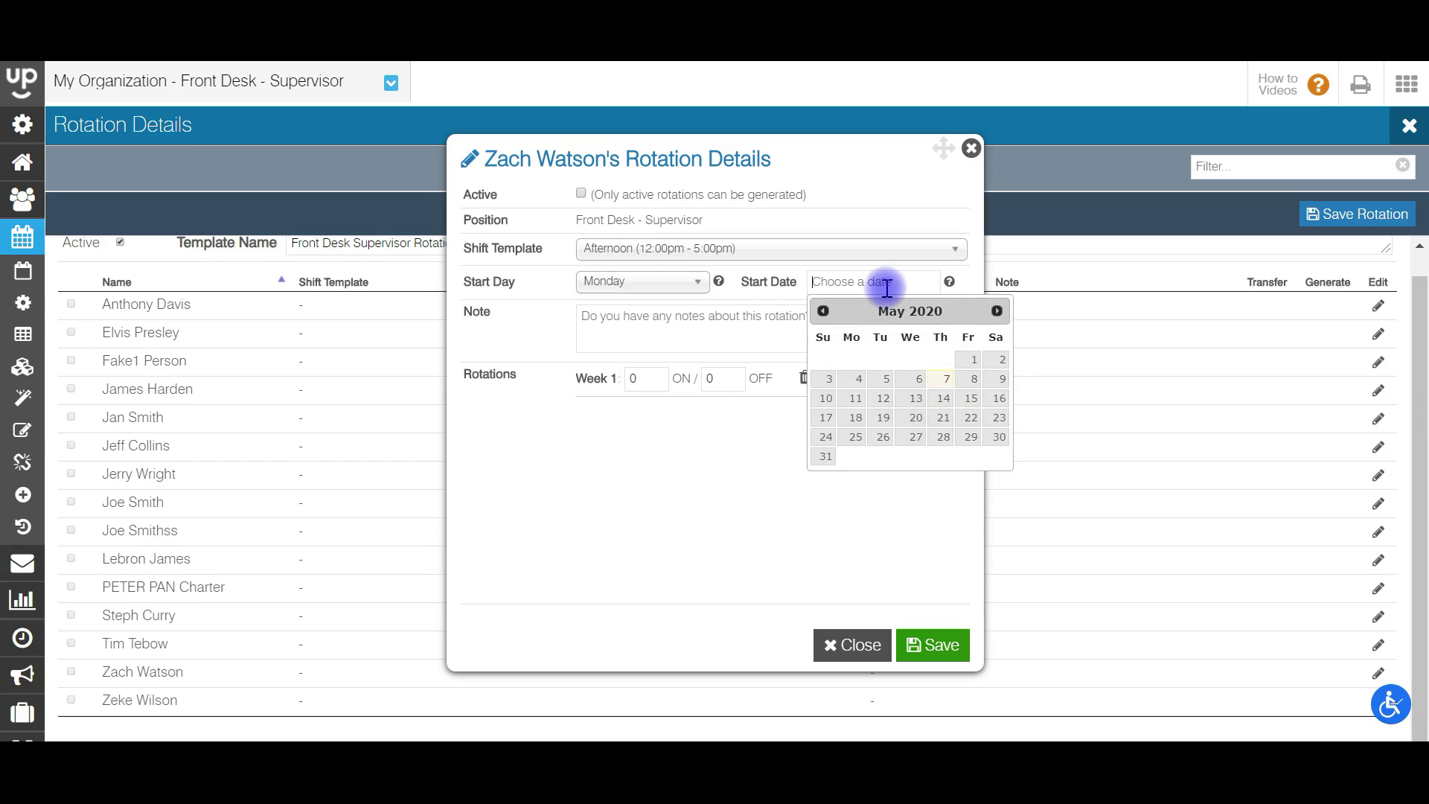
{"action": "left_click", "coordinate": [855, 422]}
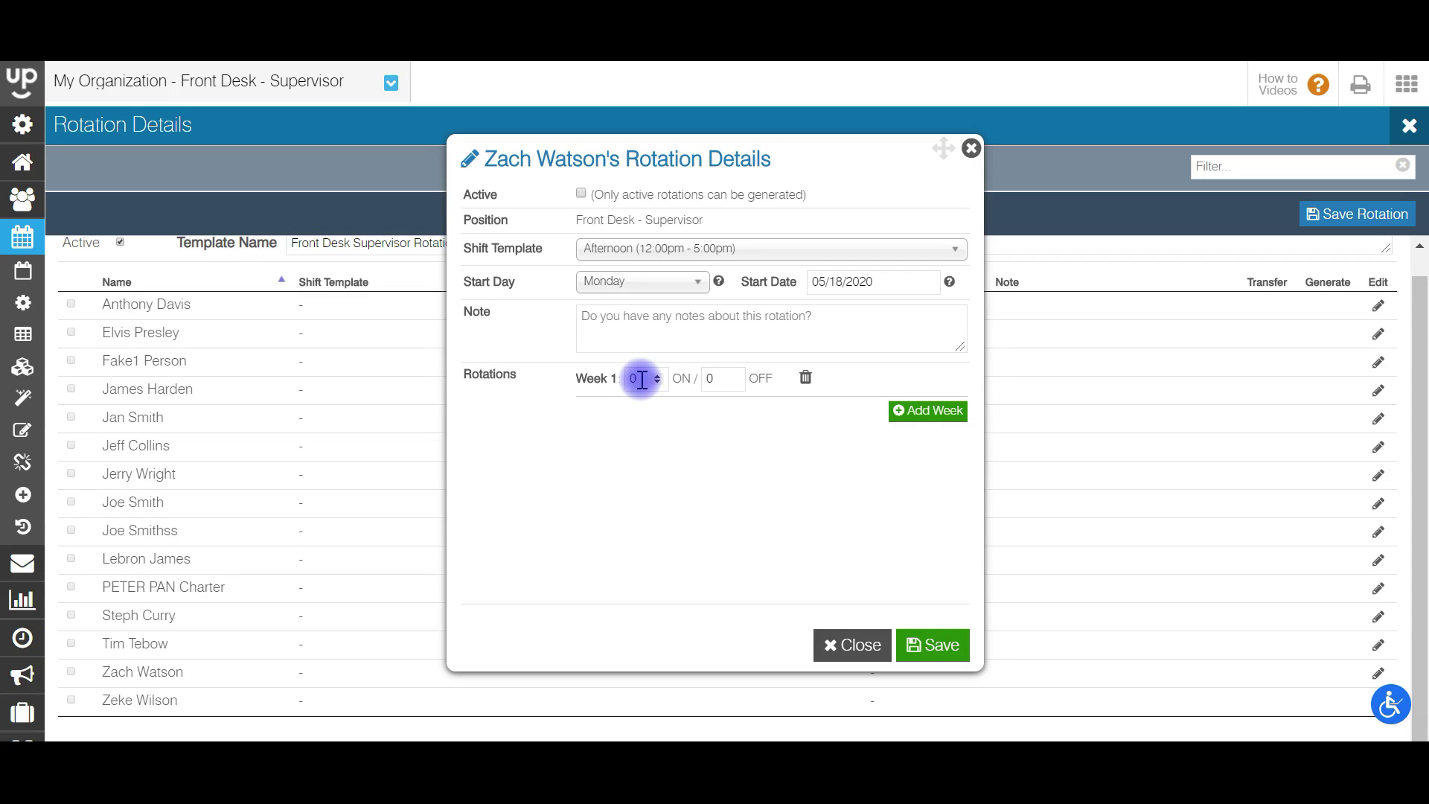
- Set weeks of 5/2, 4/3 and 3/4 days on/off, then save and close
{"action": "type", "text": "5"}
{"action": "left_click", "coordinate": [719, 379]}
{"action": "key", "text": "BackSpace"}
{"action": "type", "text": "2"}
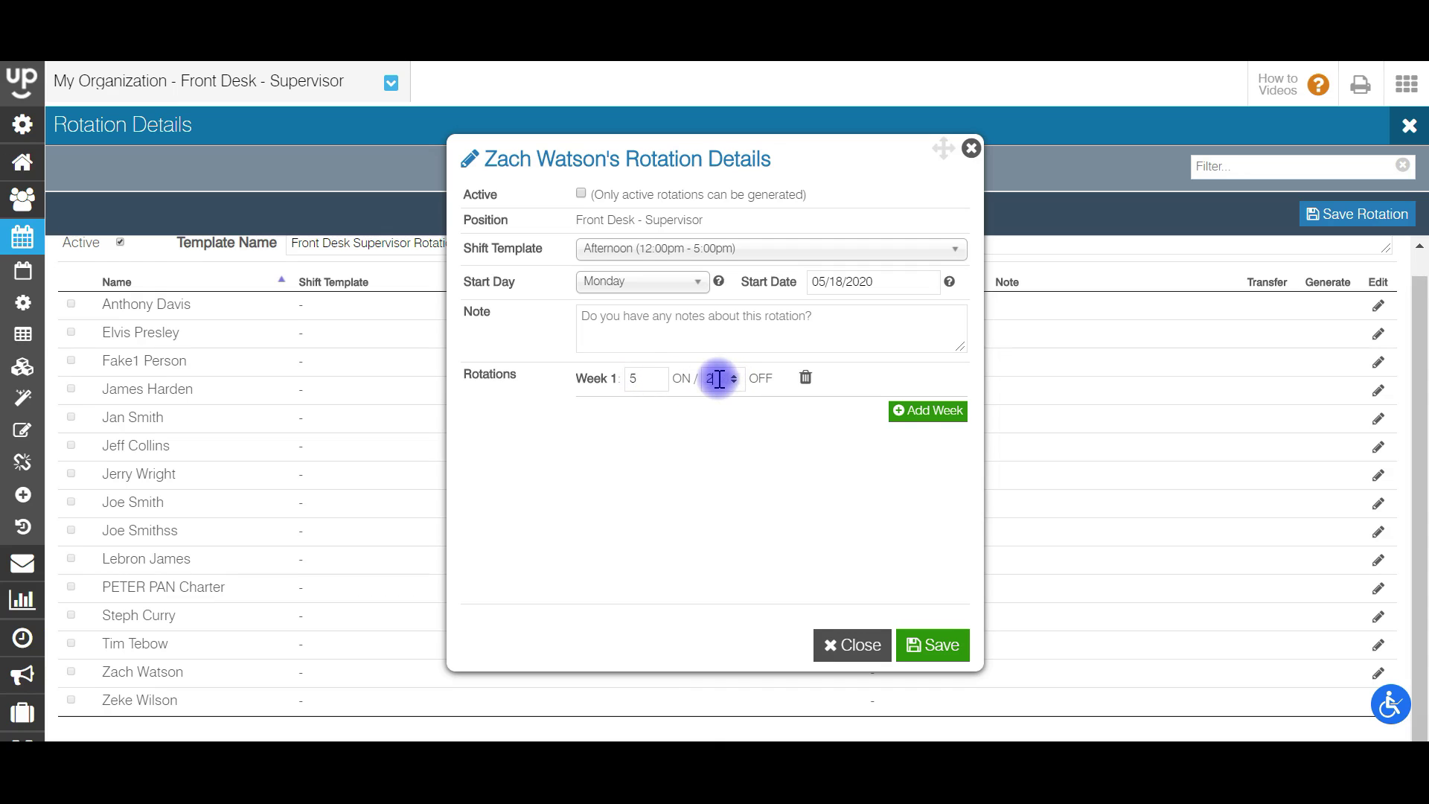
{"action": "left_click", "coordinate": [929, 410]}
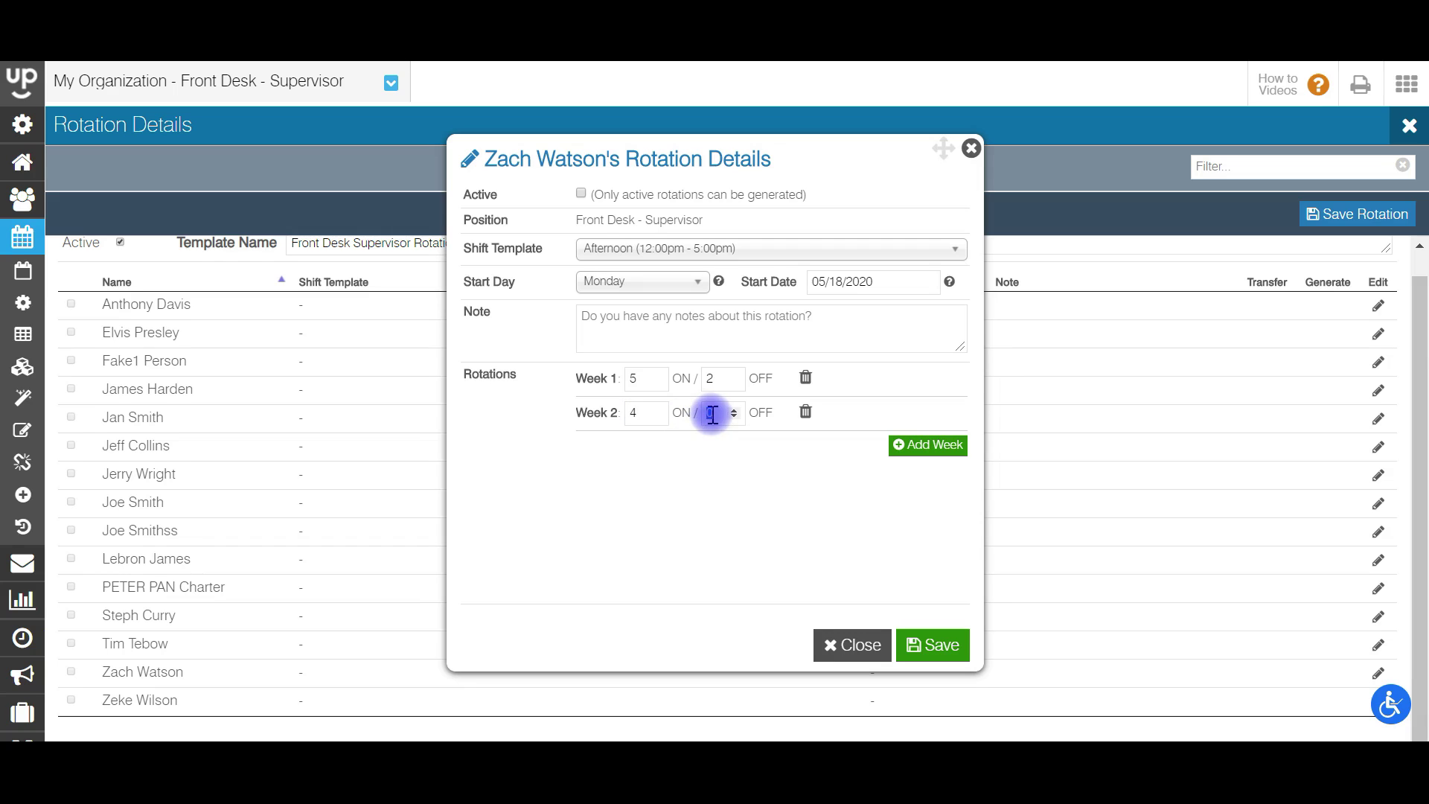
{"action": "left_click", "coordinate": [923, 444]}
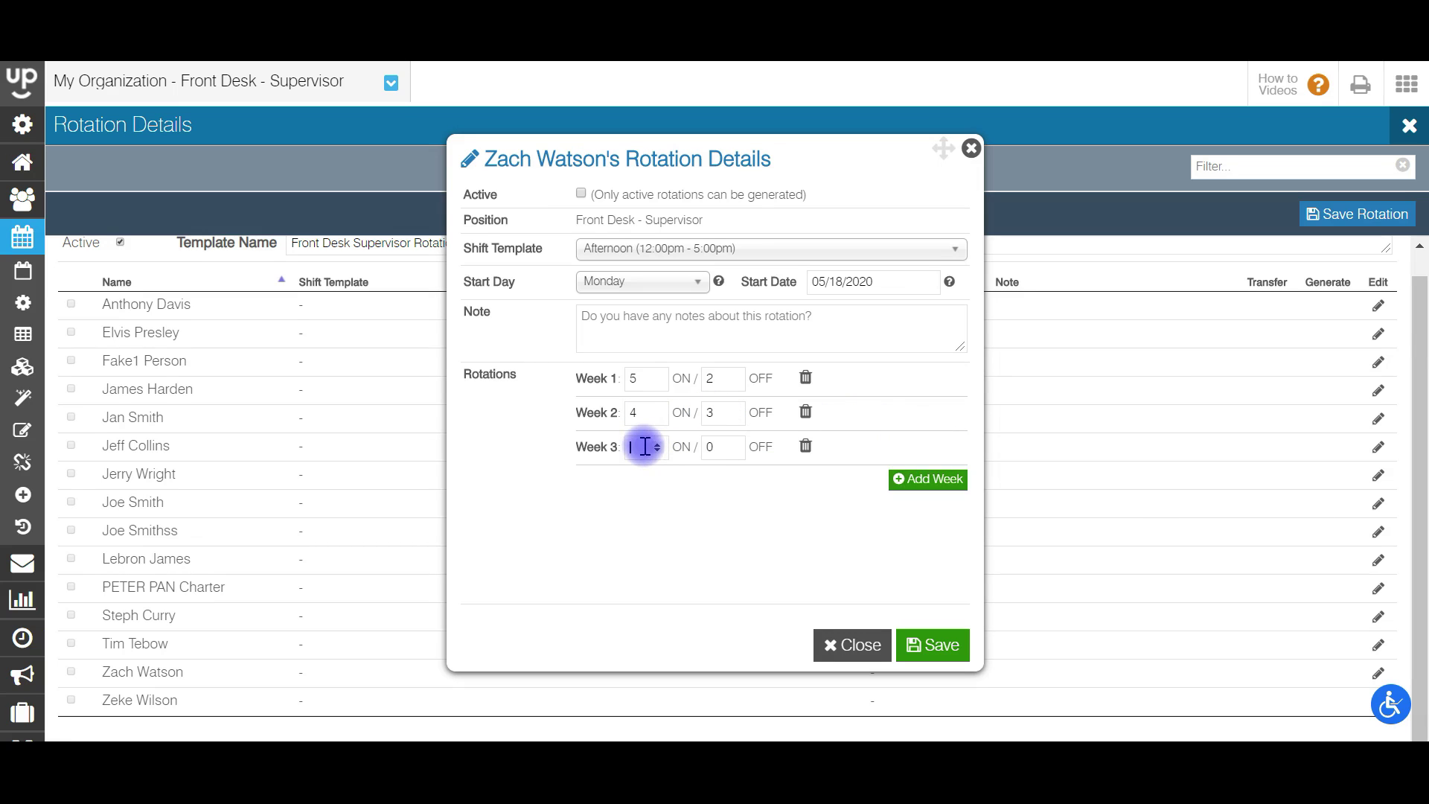
{"action": "left_click", "coordinate": [724, 447]}
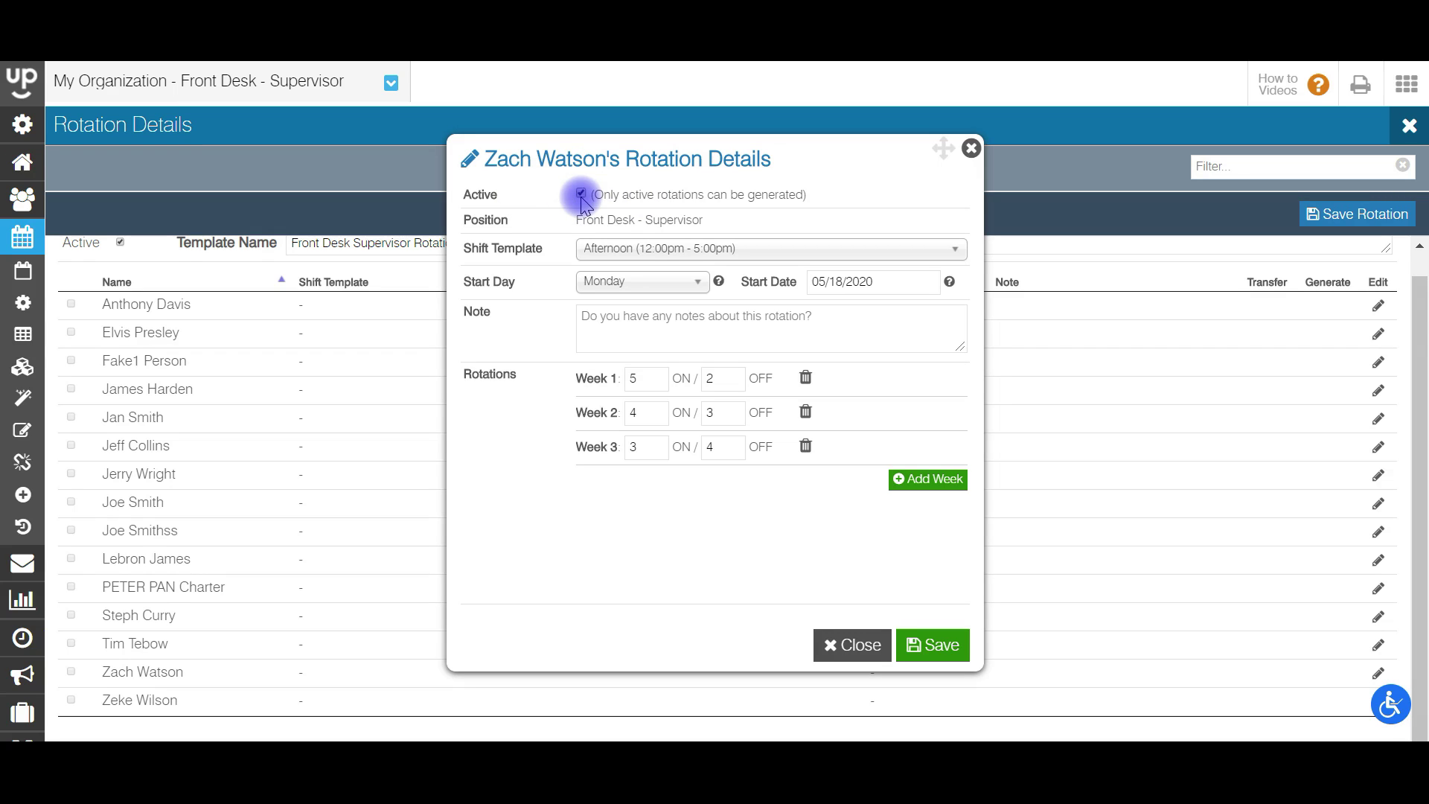
{"action": "left_click", "coordinate": [928, 647]}
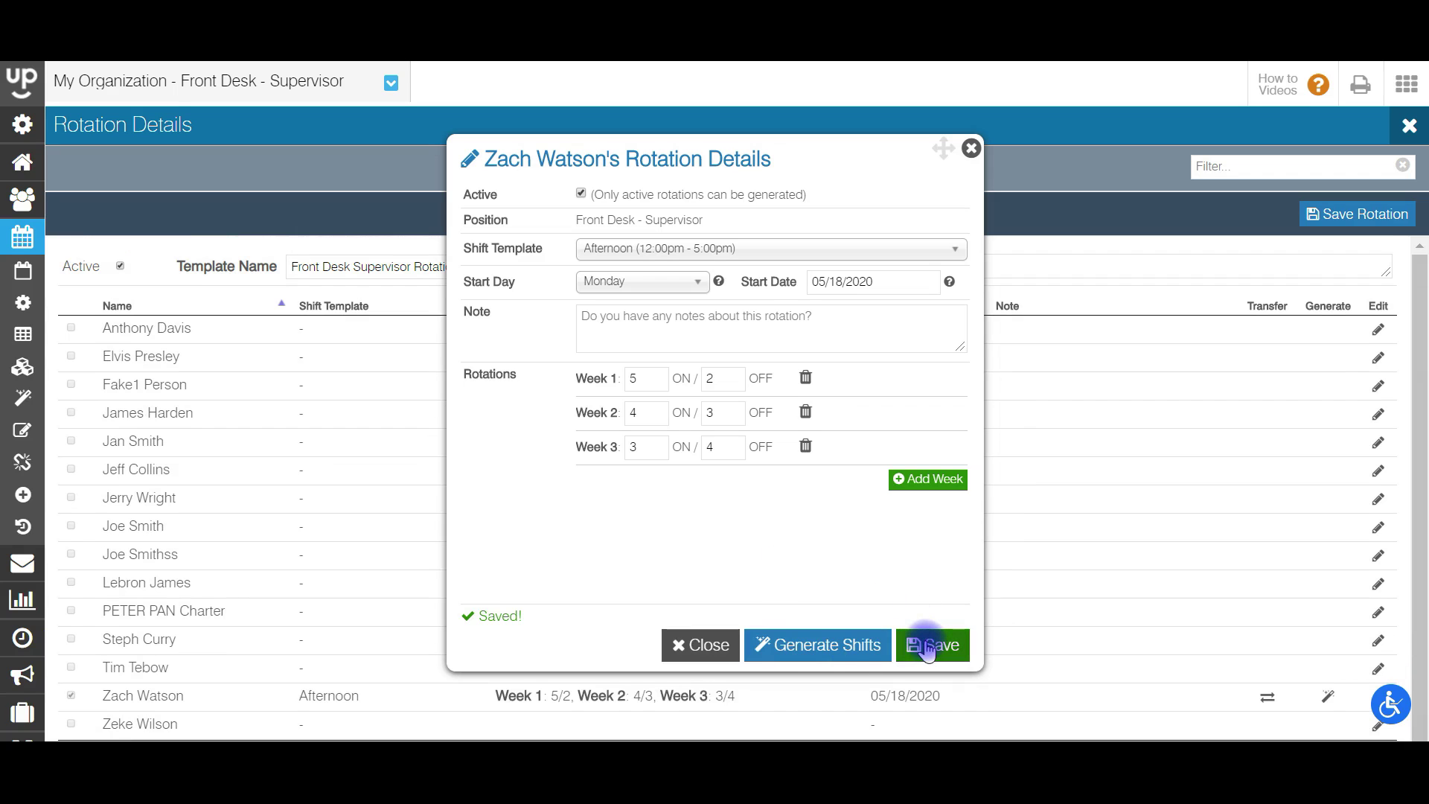
{"action": "left_click", "coordinate": [703, 645]}
{"action": "scroll", "coordinate": [1423, 618], "scroll_direction": "down", "scroll_amount": 1}
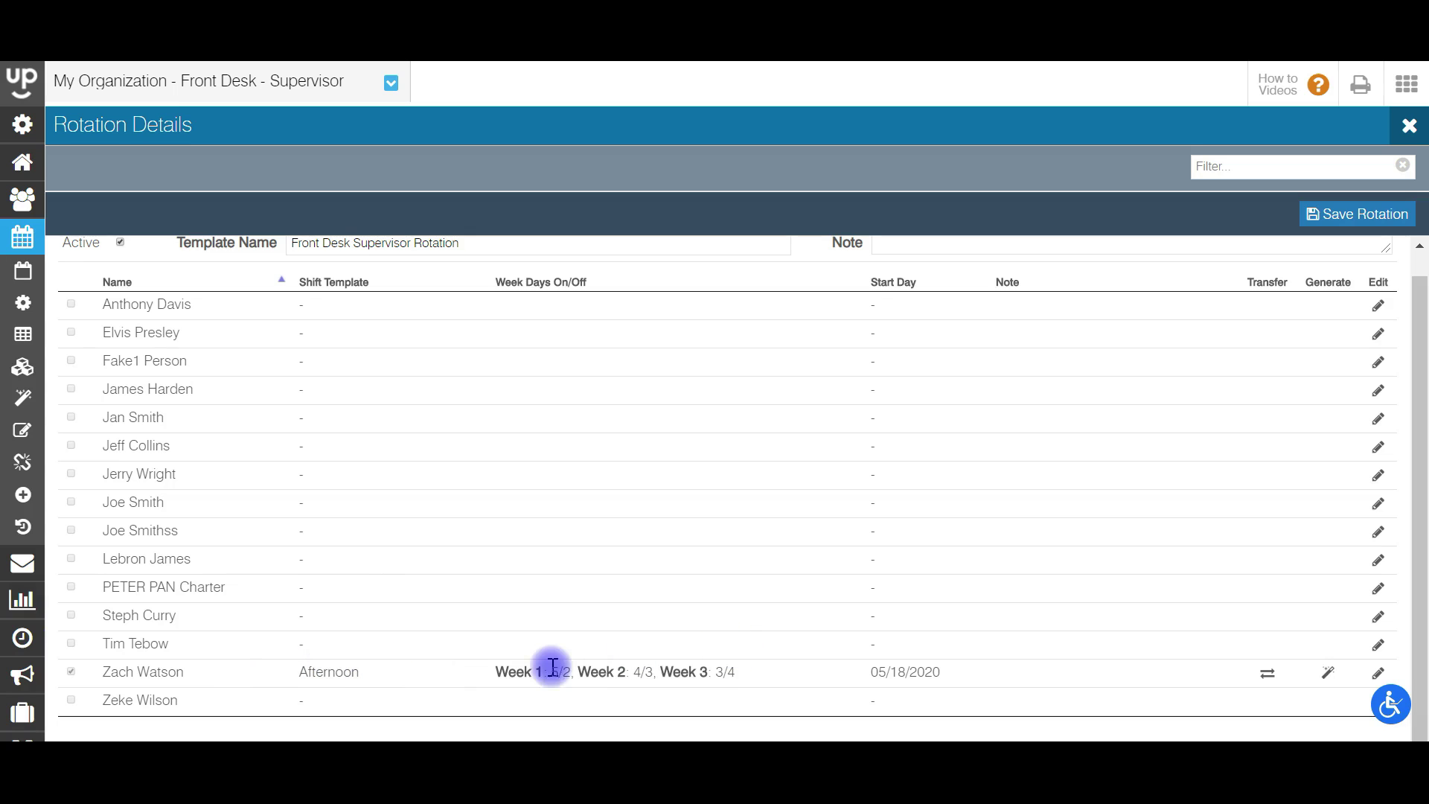
- Make the next employee's rotation active with the Morning template, starting Tuesday 05/19/2020
{"action": "left_click", "coordinate": [1379, 646]}
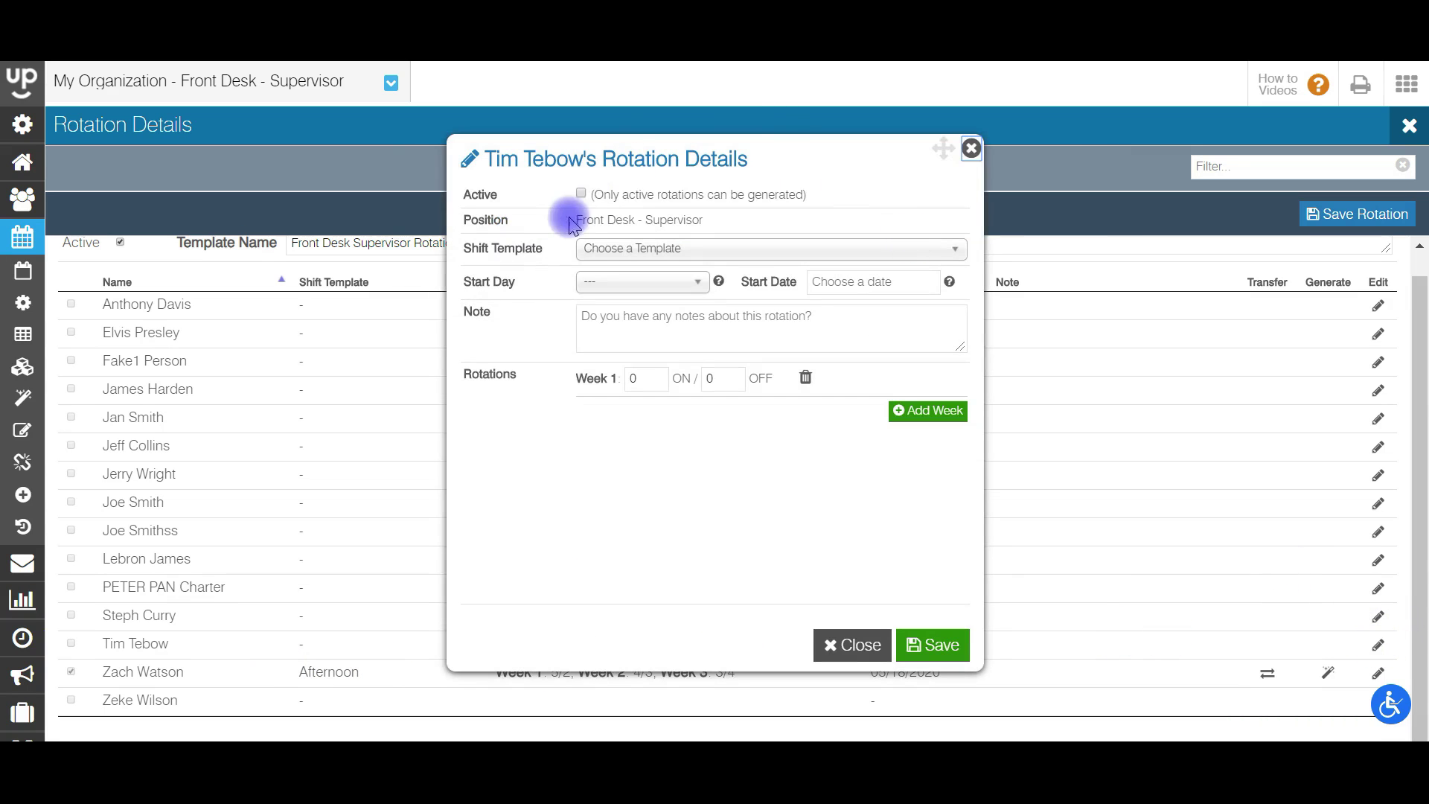
{"action": "left_click", "coordinate": [580, 195]}
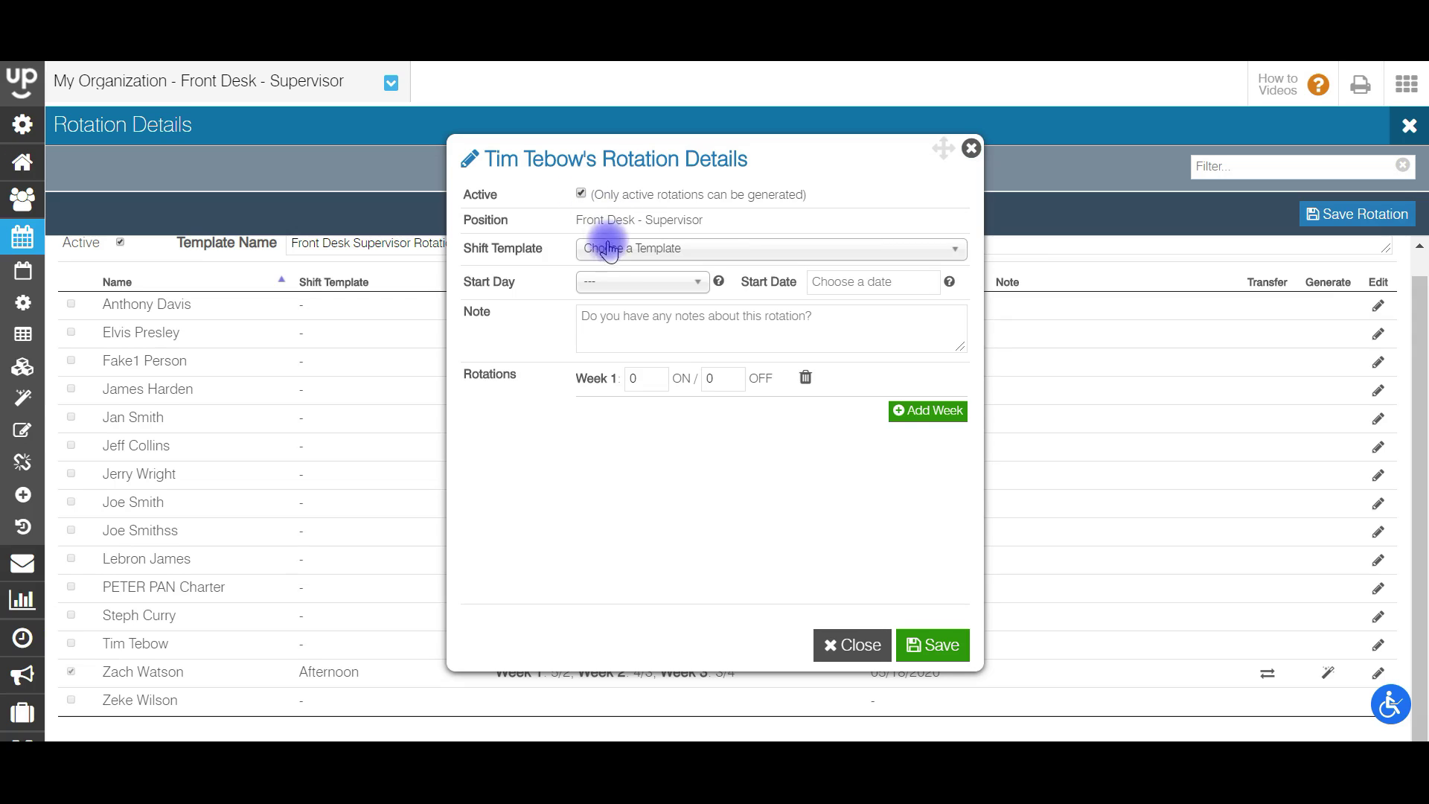
{"action": "left_click", "coordinate": [606, 249]}
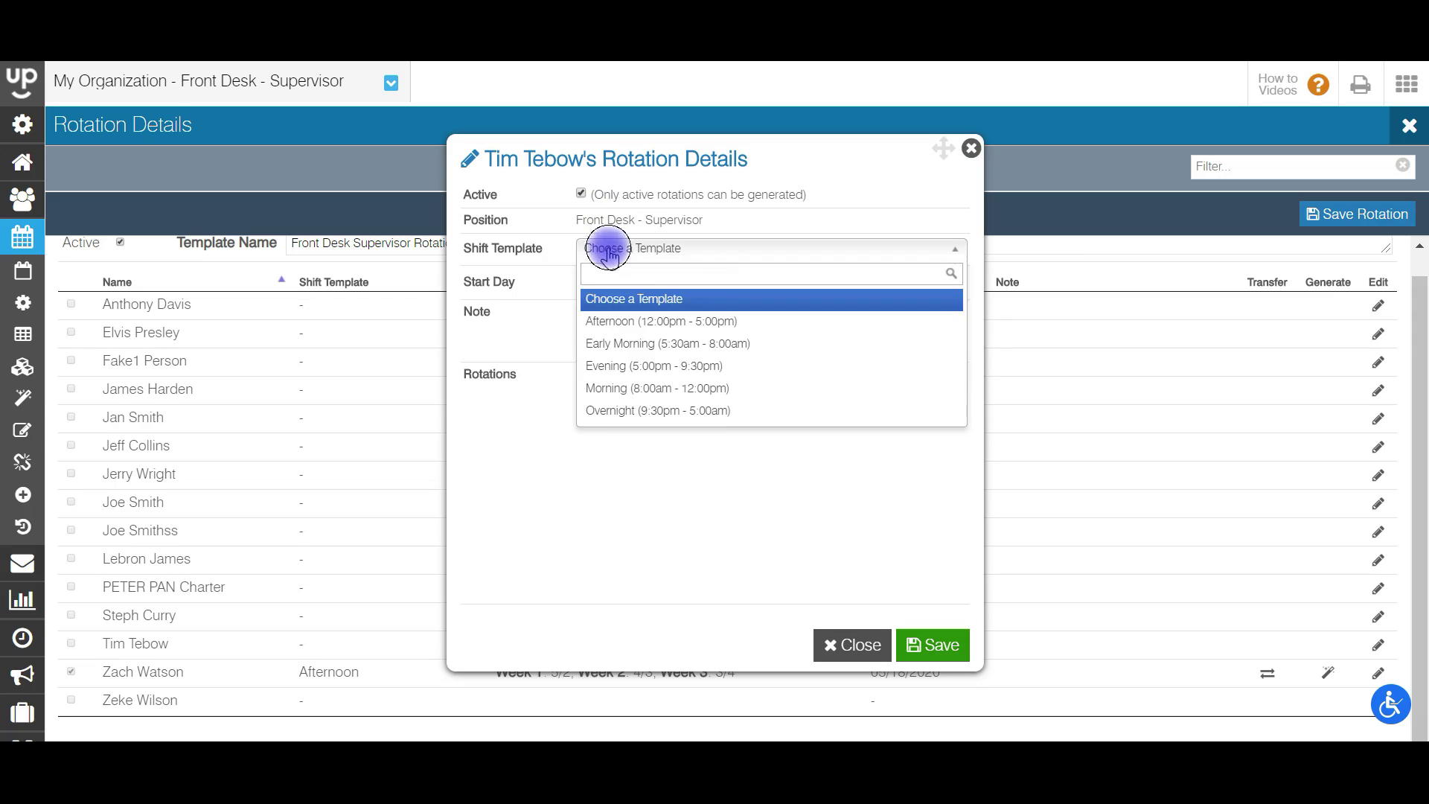
{"action": "left_click", "coordinate": [637, 388]}
{"action": "left_click", "coordinate": [627, 284]}
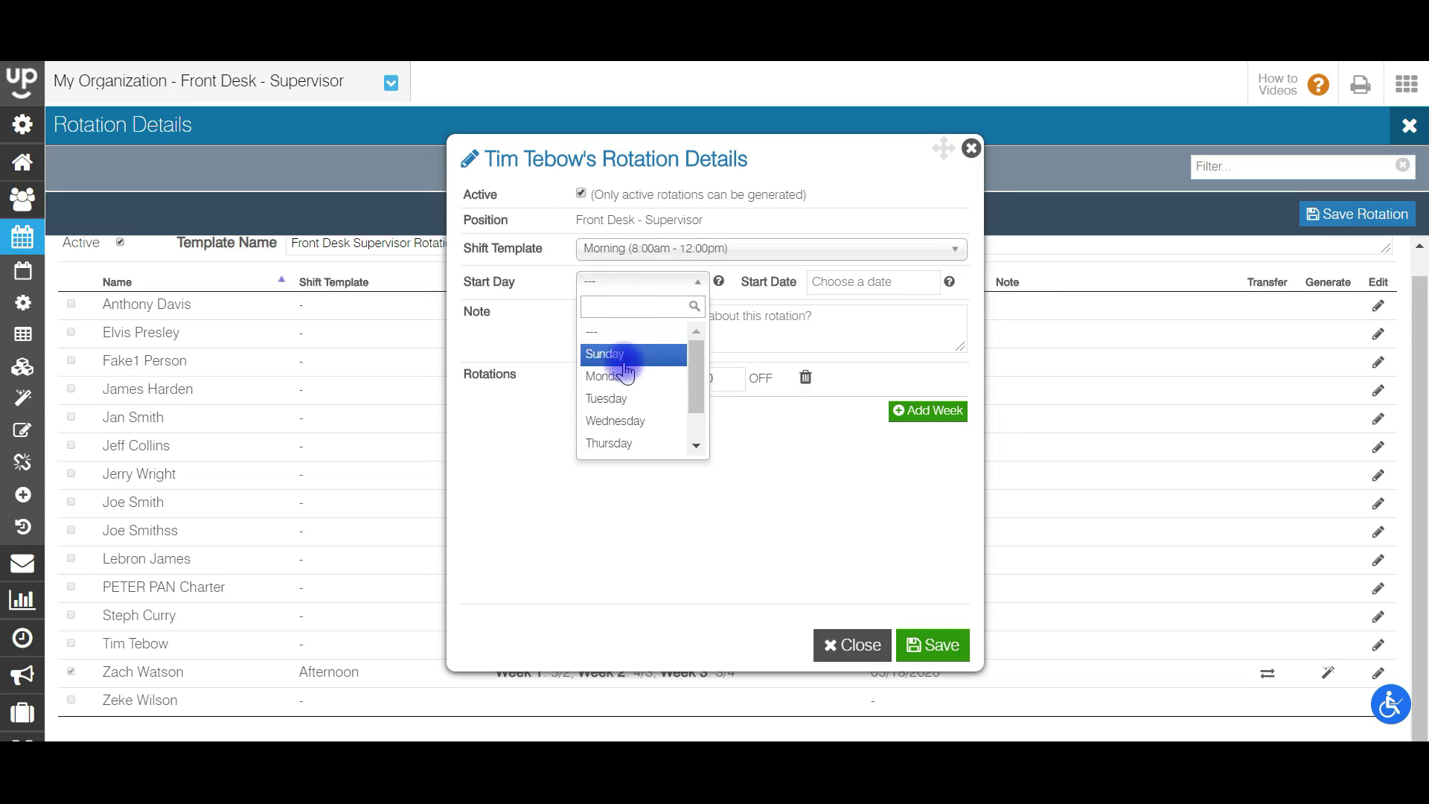
{"action": "left_click", "coordinate": [607, 398]}
{"action": "left_click", "coordinate": [860, 290]}
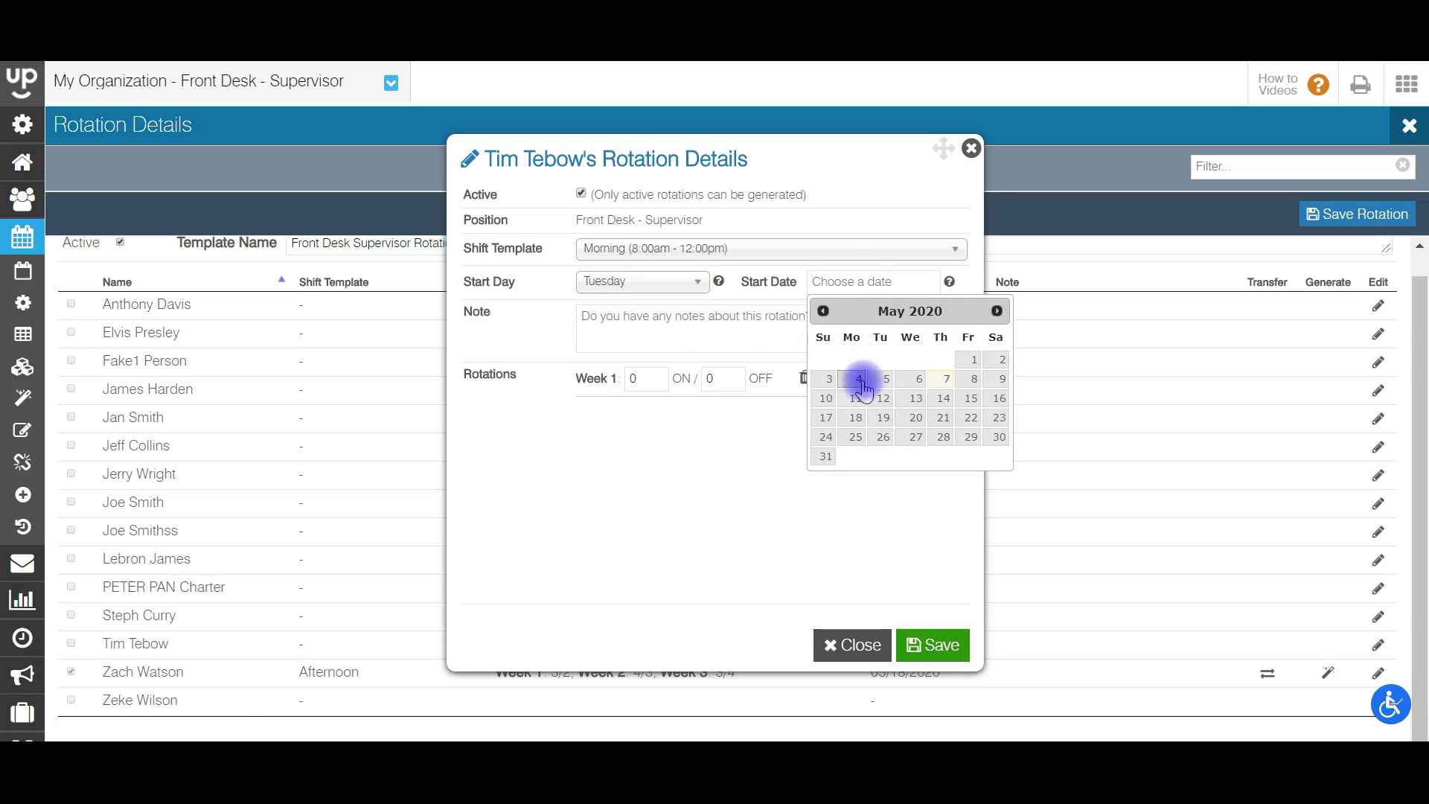
{"action": "left_click", "coordinate": [882, 417]}
- Enter Week 1 as 4/3 and Week 2 as 5/2 days on/off, then save and close
{"action": "left_click", "coordinate": [638, 383]}
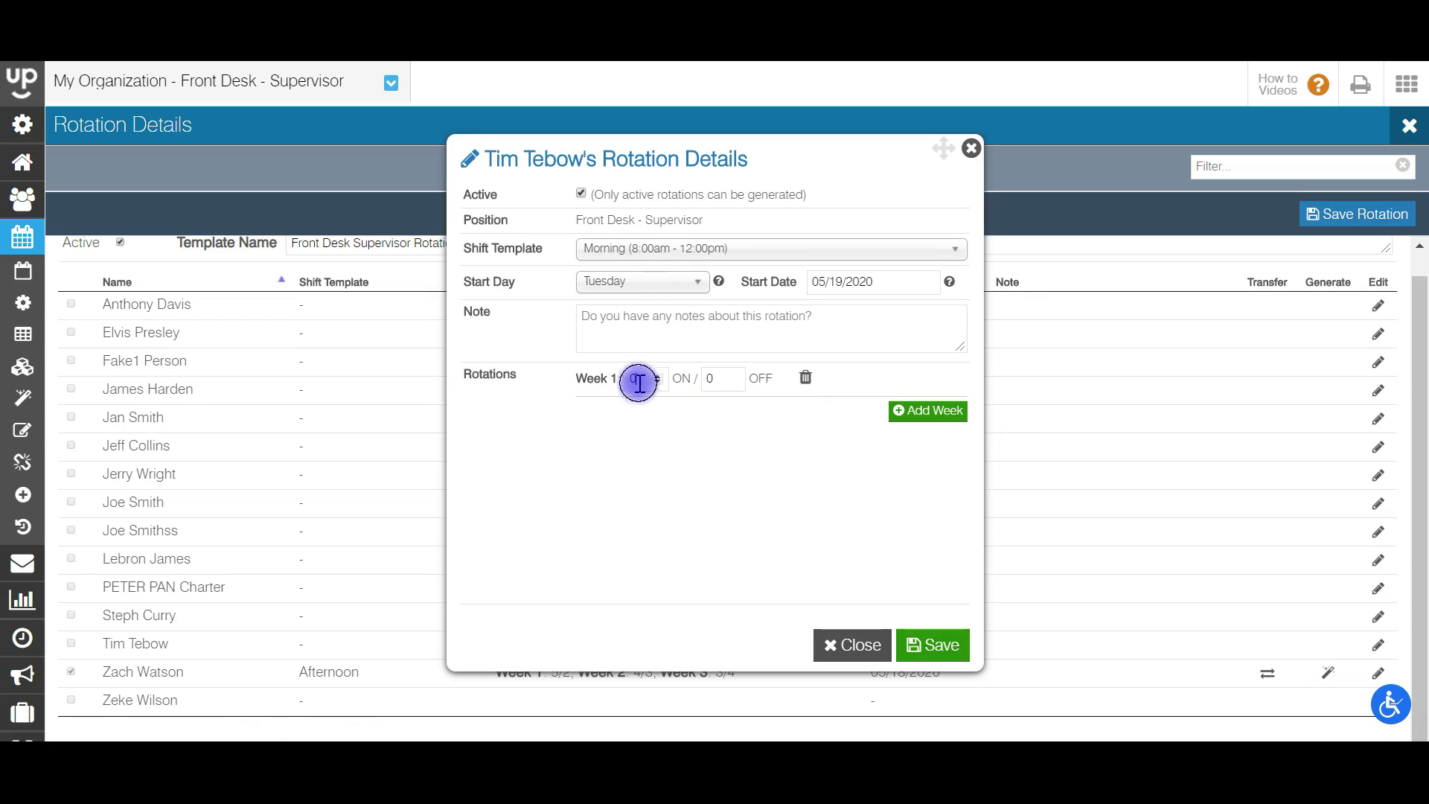
{"action": "left_click", "coordinate": [717, 381]}
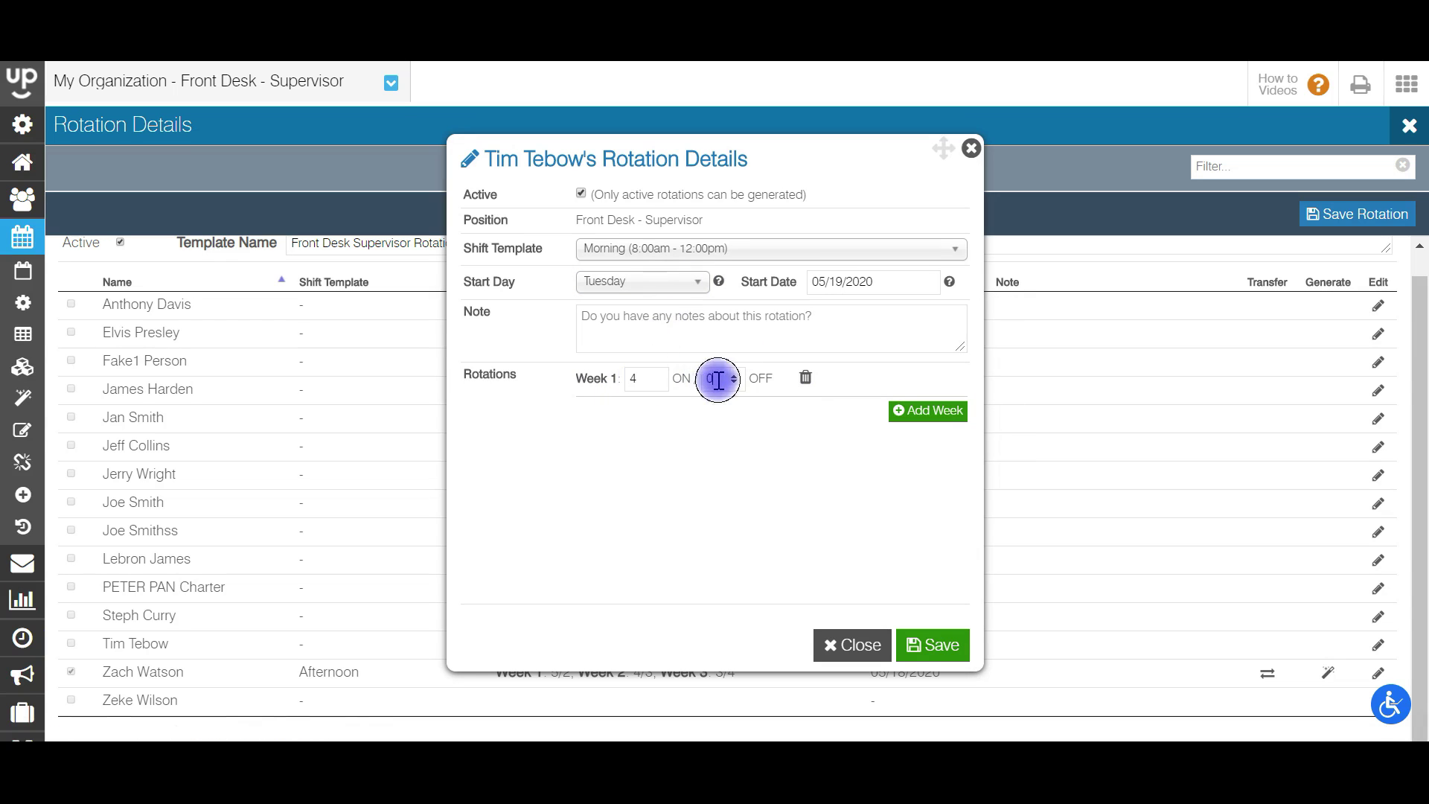
{"action": "type", "text": "3"}
{"action": "left_click", "coordinate": [906, 411]}
{"action": "left_click", "coordinate": [641, 415]}
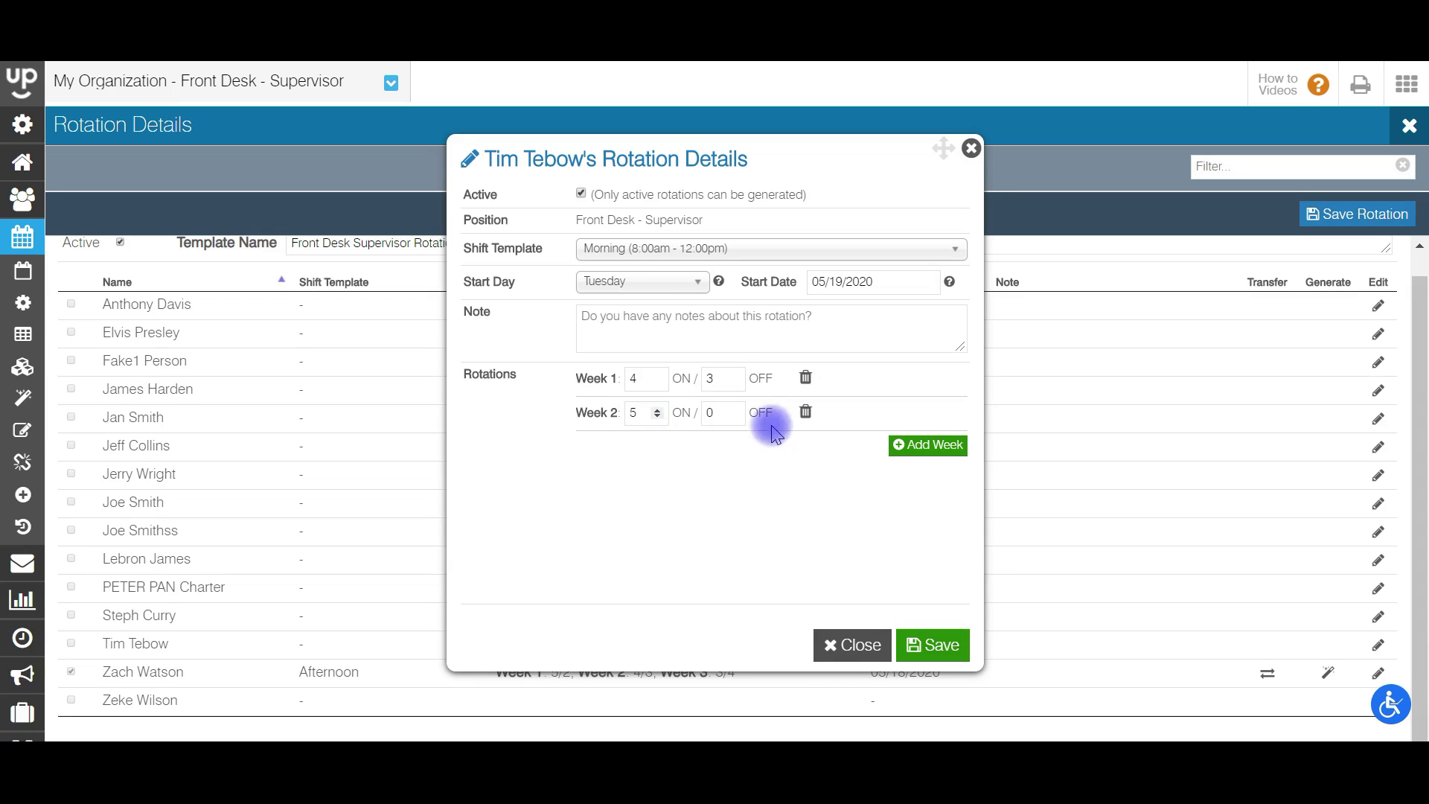
{"action": "left_click", "coordinate": [716, 414]}
{"action": "type", "text": "2"}
{"action": "left_click", "coordinate": [927, 646]}
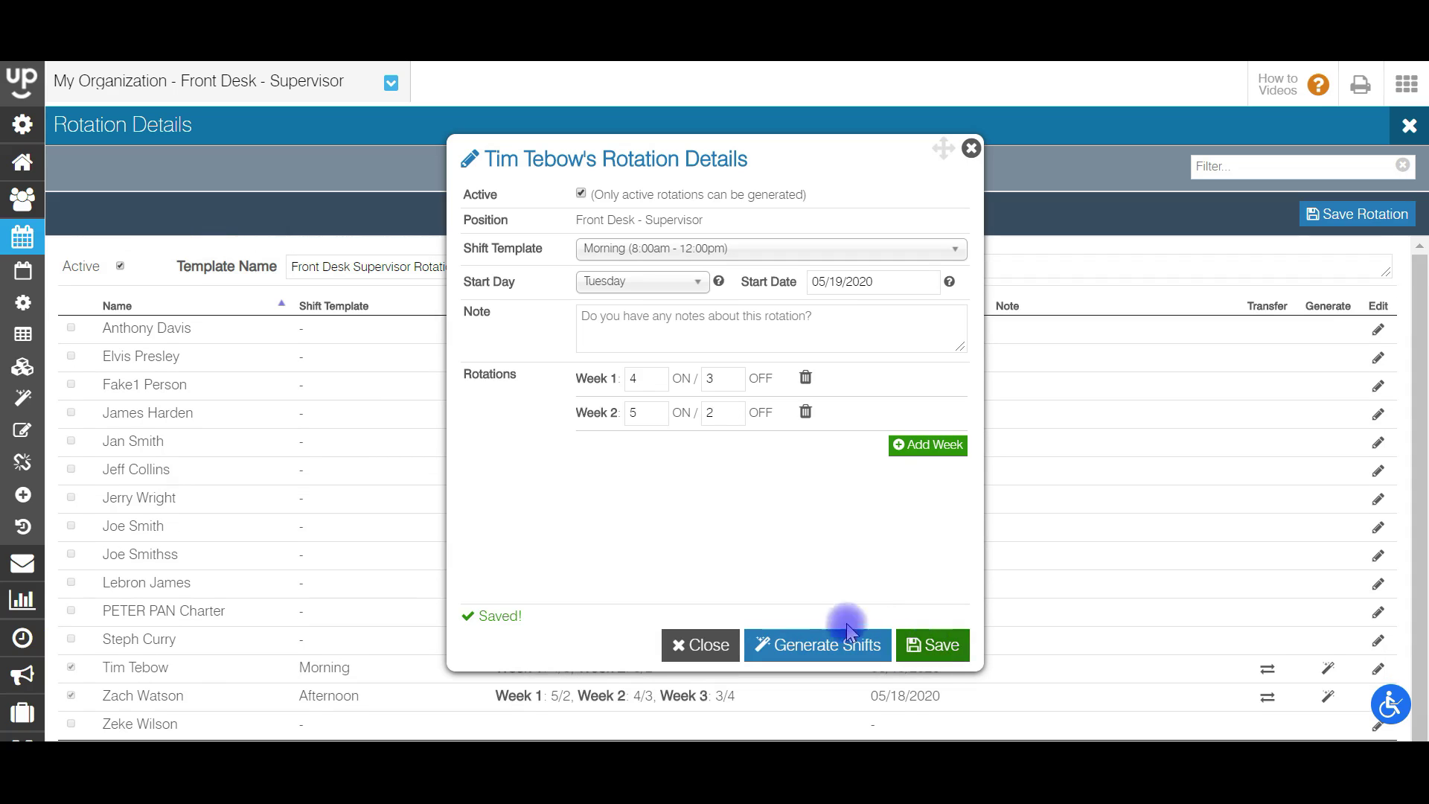
{"action": "left_click", "coordinate": [685, 646]}
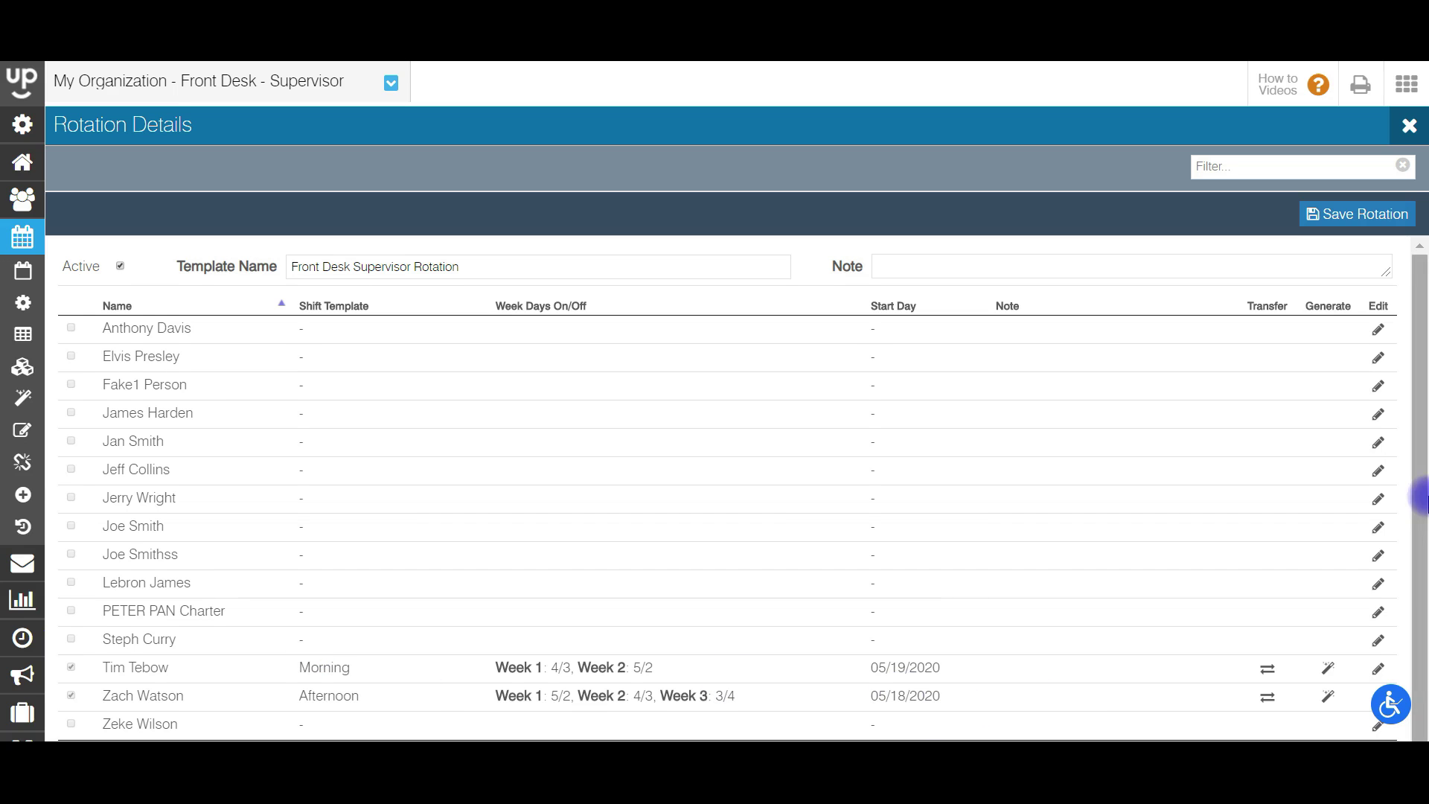
{"action": "left_click_drag", "start_coordinate": [1423, 494], "coordinate": [1421, 577]}
{"action": "left_click", "coordinate": [860, 719]}
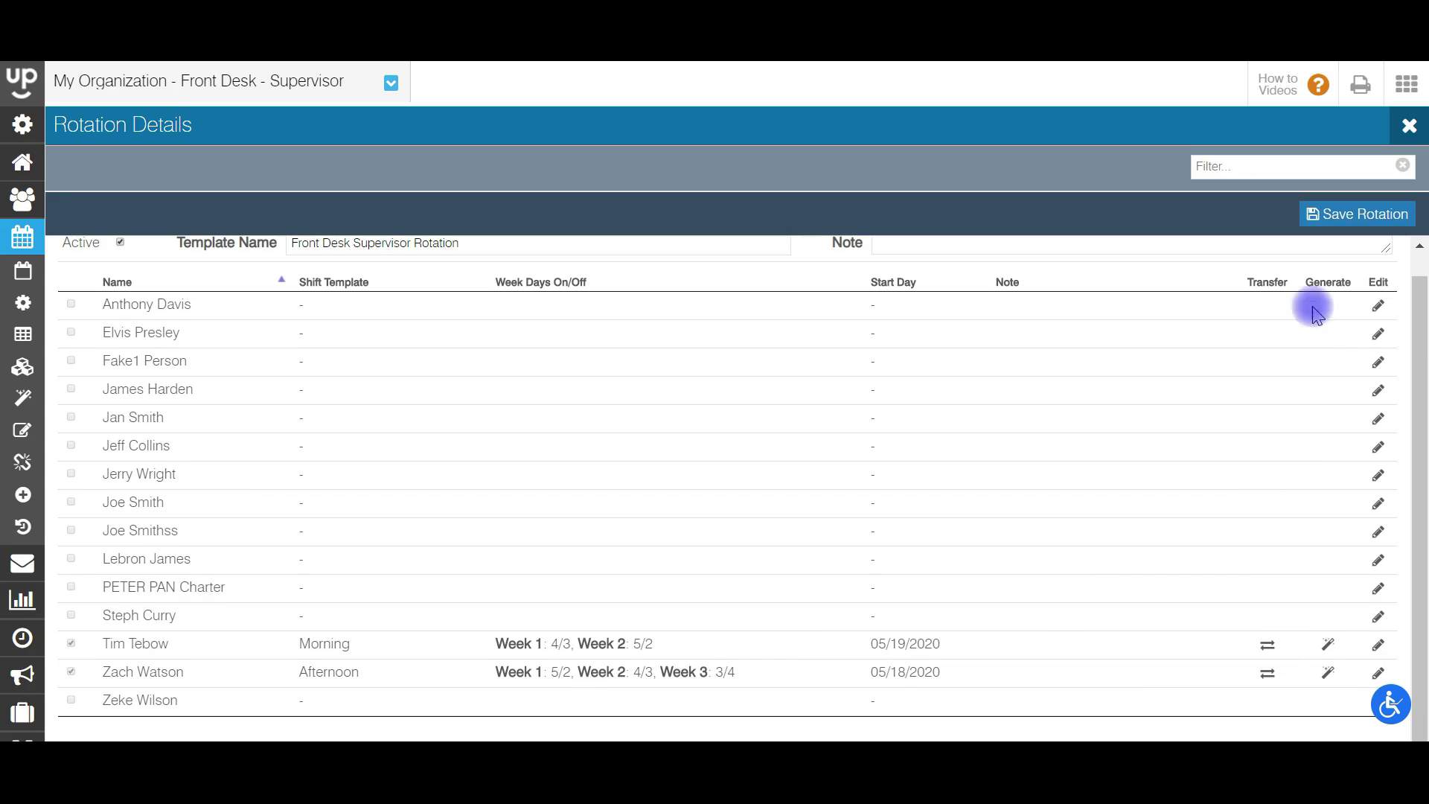
- Generate the Afternoon employee's shifts with Monday week start, 05/18/2020 to 06/07/2020
{"action": "left_click", "coordinate": [1328, 674]}
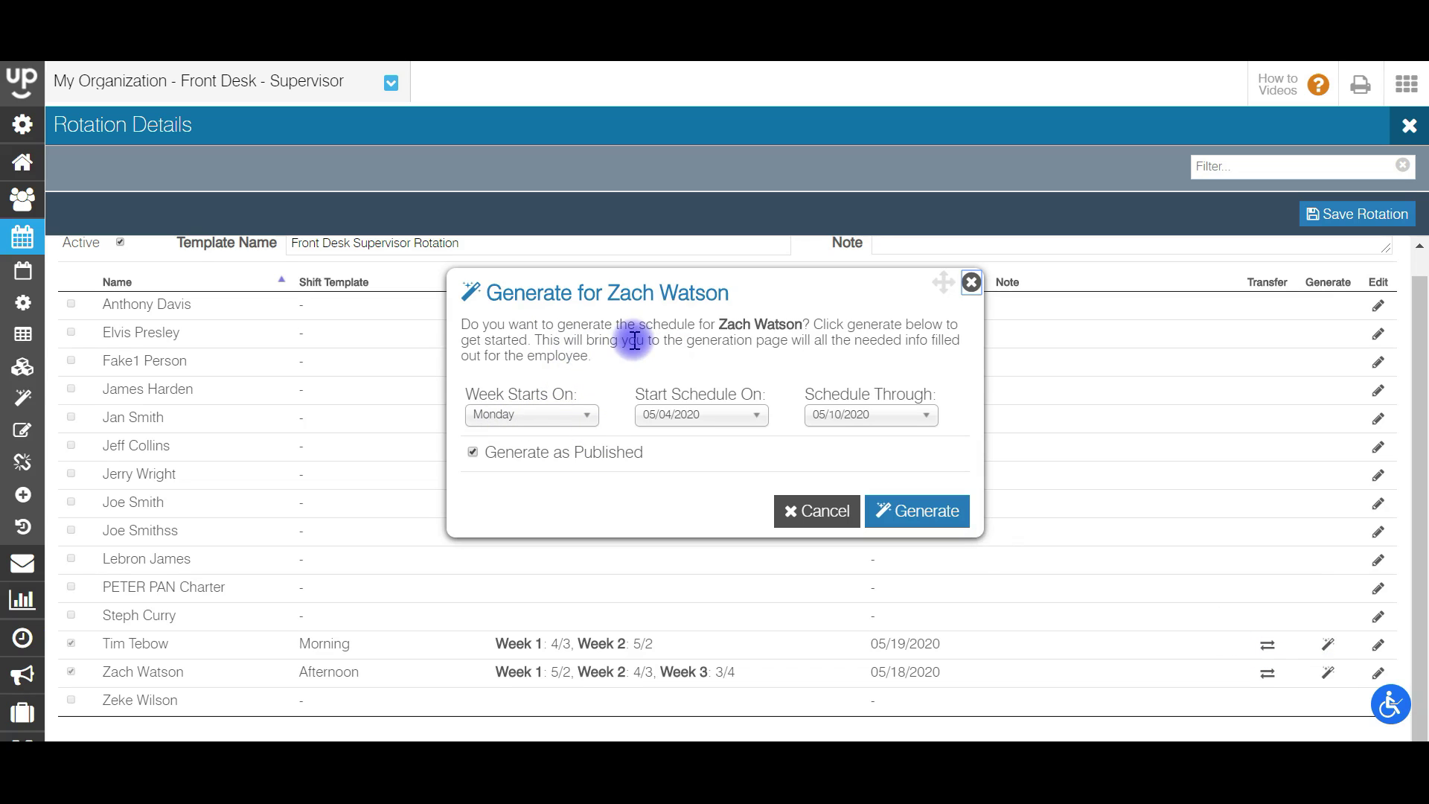
{"action": "left_click", "coordinate": [515, 414]}
{"action": "left_click", "coordinate": [510, 438]}
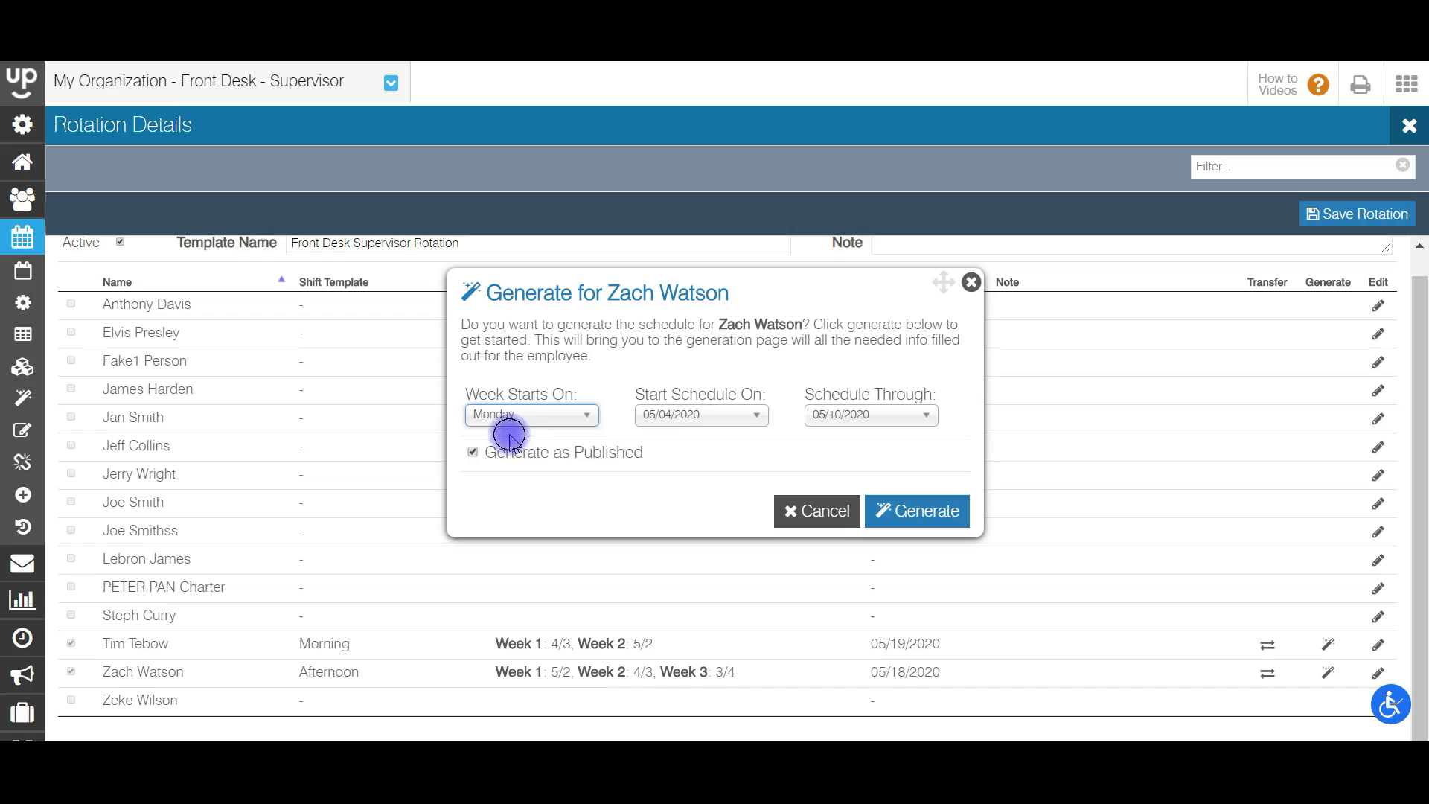
{"action": "left_click", "coordinate": [685, 404]}
{"action": "left_click", "coordinate": [678, 402]}
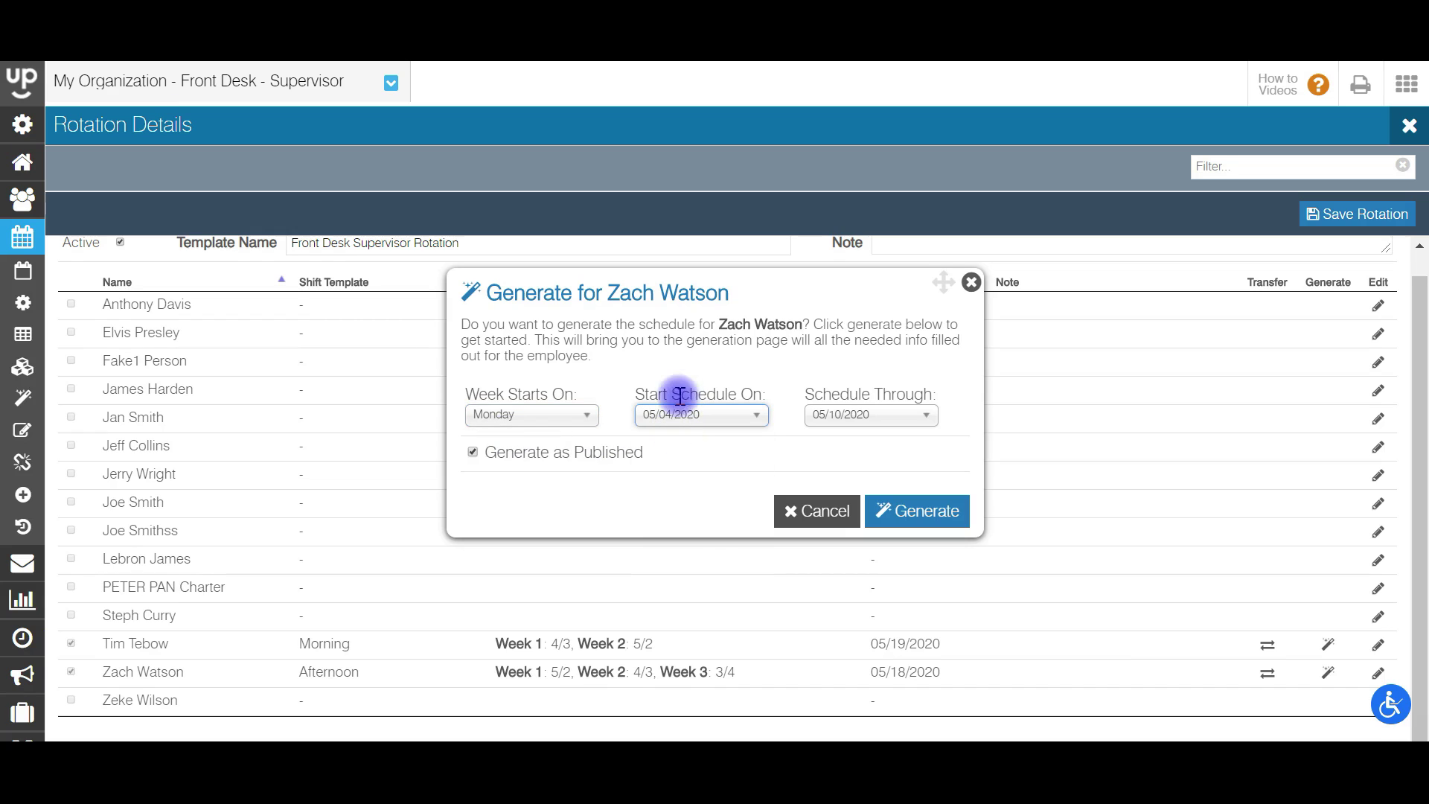
{"action": "left_click", "coordinate": [682, 402]}
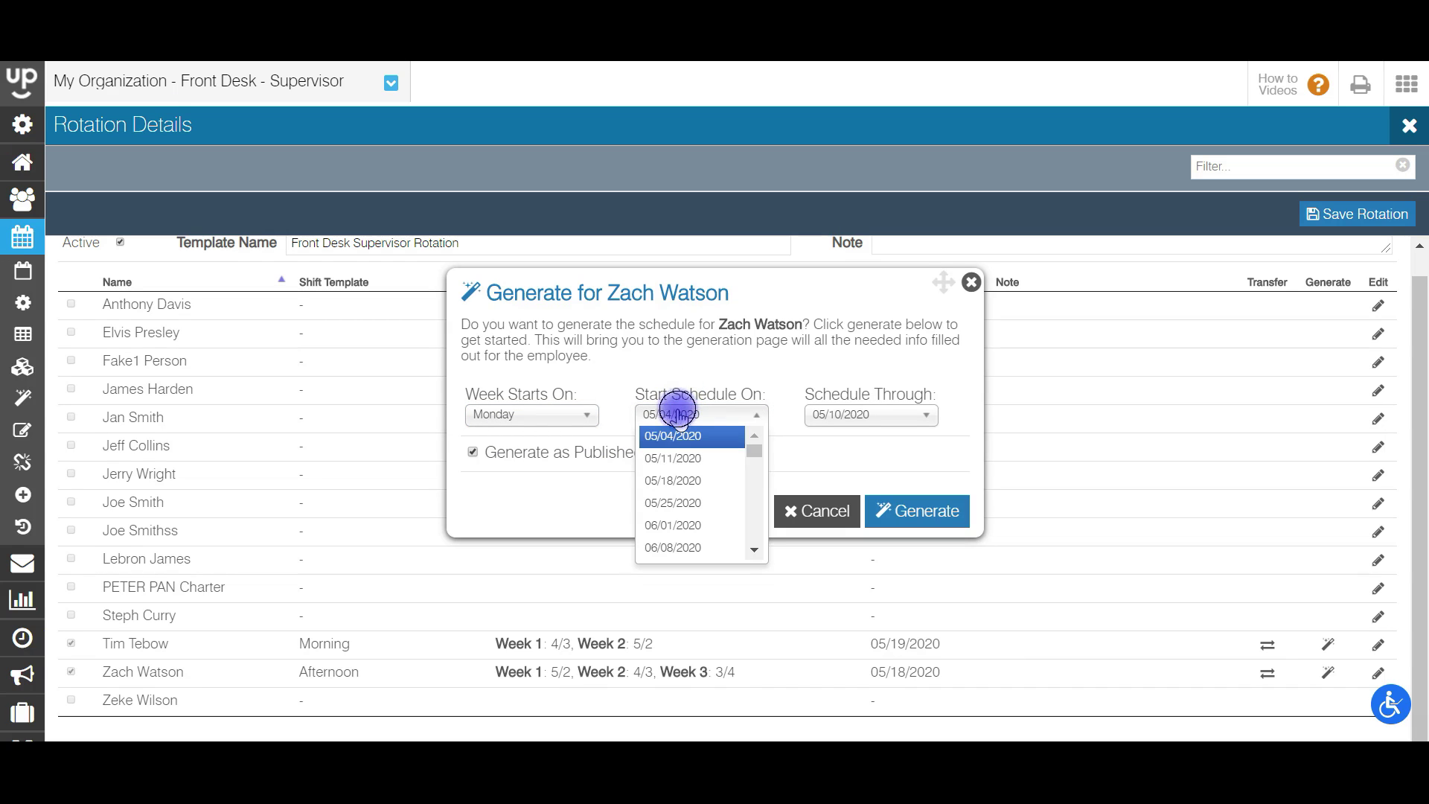
{"action": "left_click", "coordinate": [666, 482]}
{"action": "left_click", "coordinate": [861, 410]}
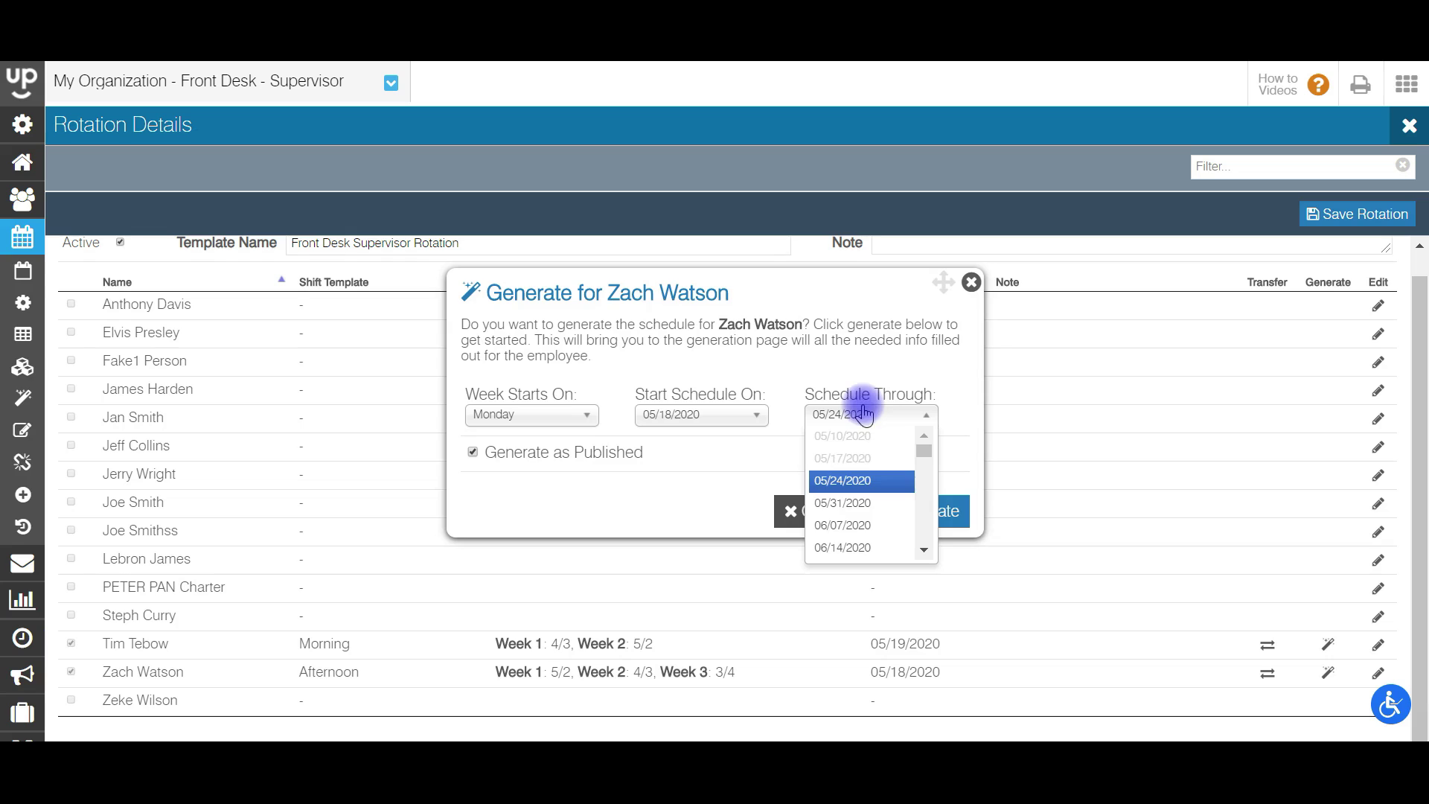
{"action": "left_click", "coordinate": [840, 524]}
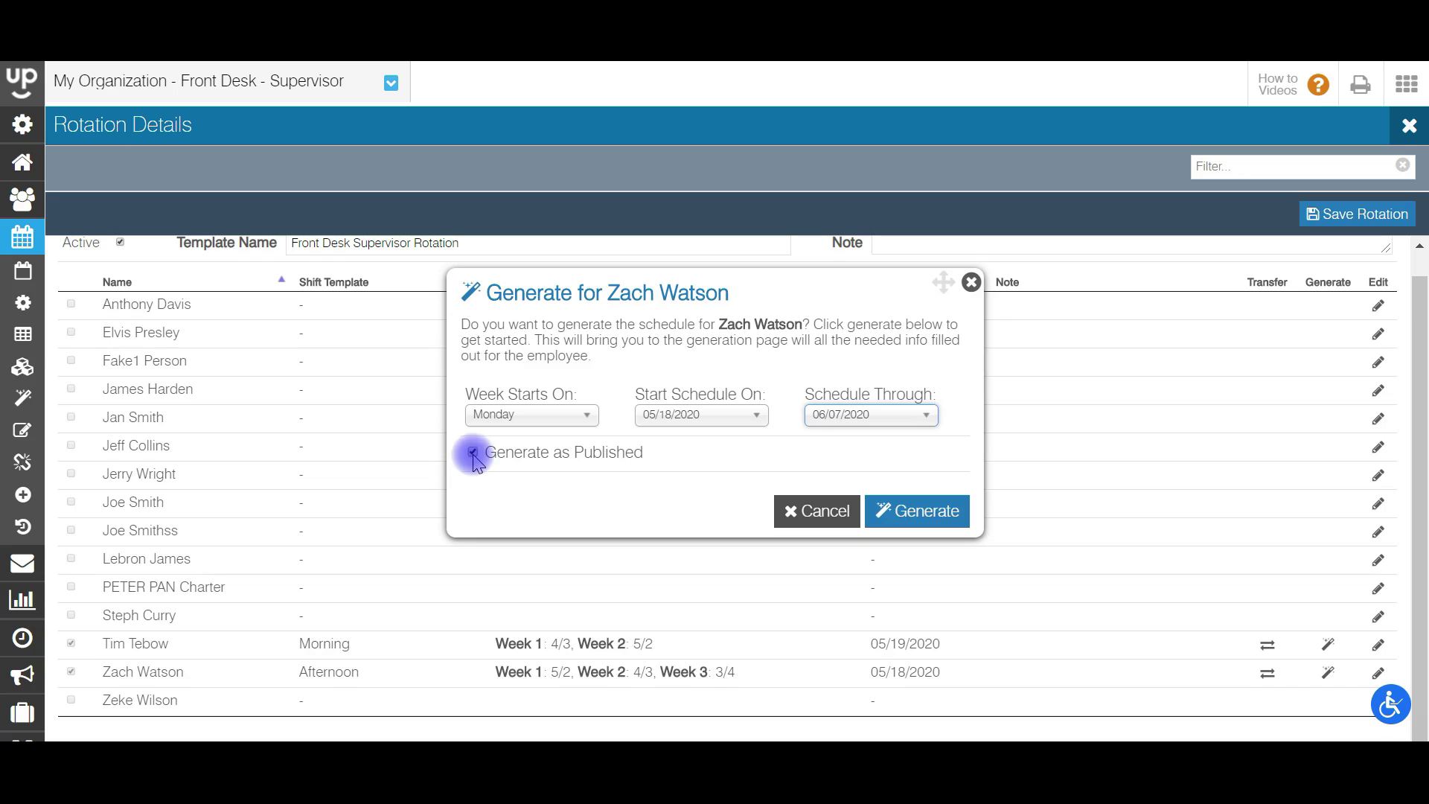
{"action": "left_click", "coordinate": [917, 509]}
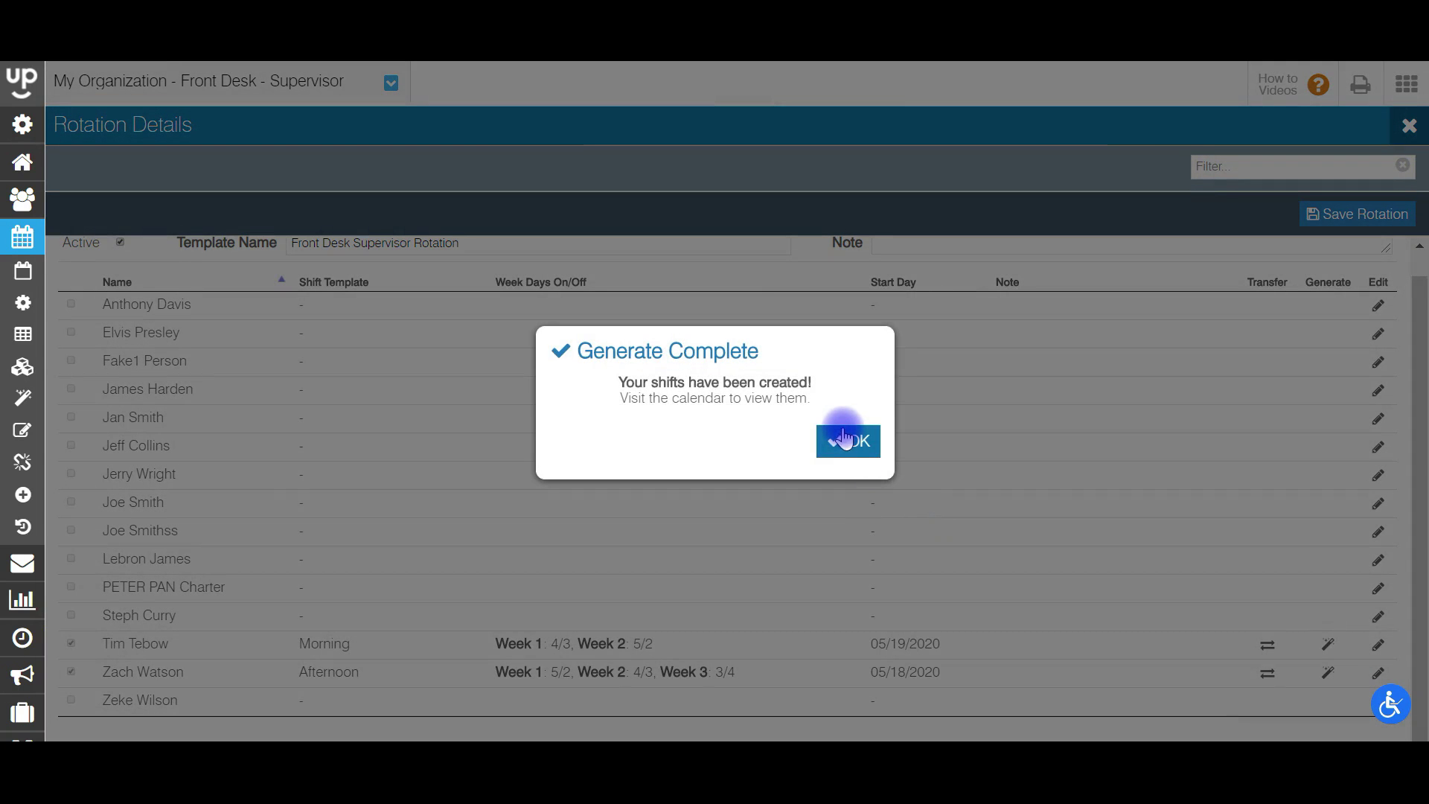
- Dismiss the completion message and show the weekly by-employee calendar for May 18, 2020
{"action": "left_click", "coordinate": [847, 441]}
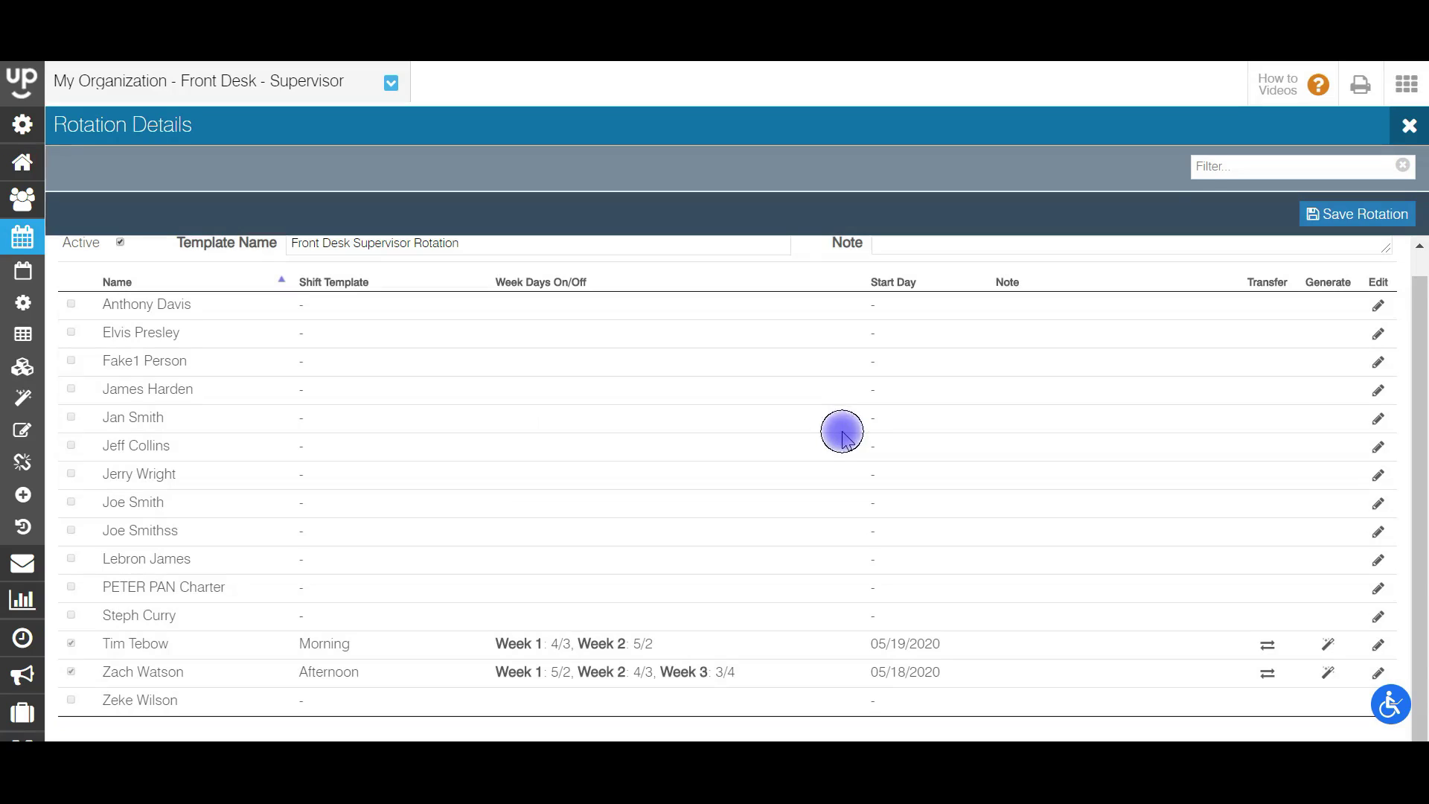
{"action": "mouse_move", "coordinate": [86, 269]}
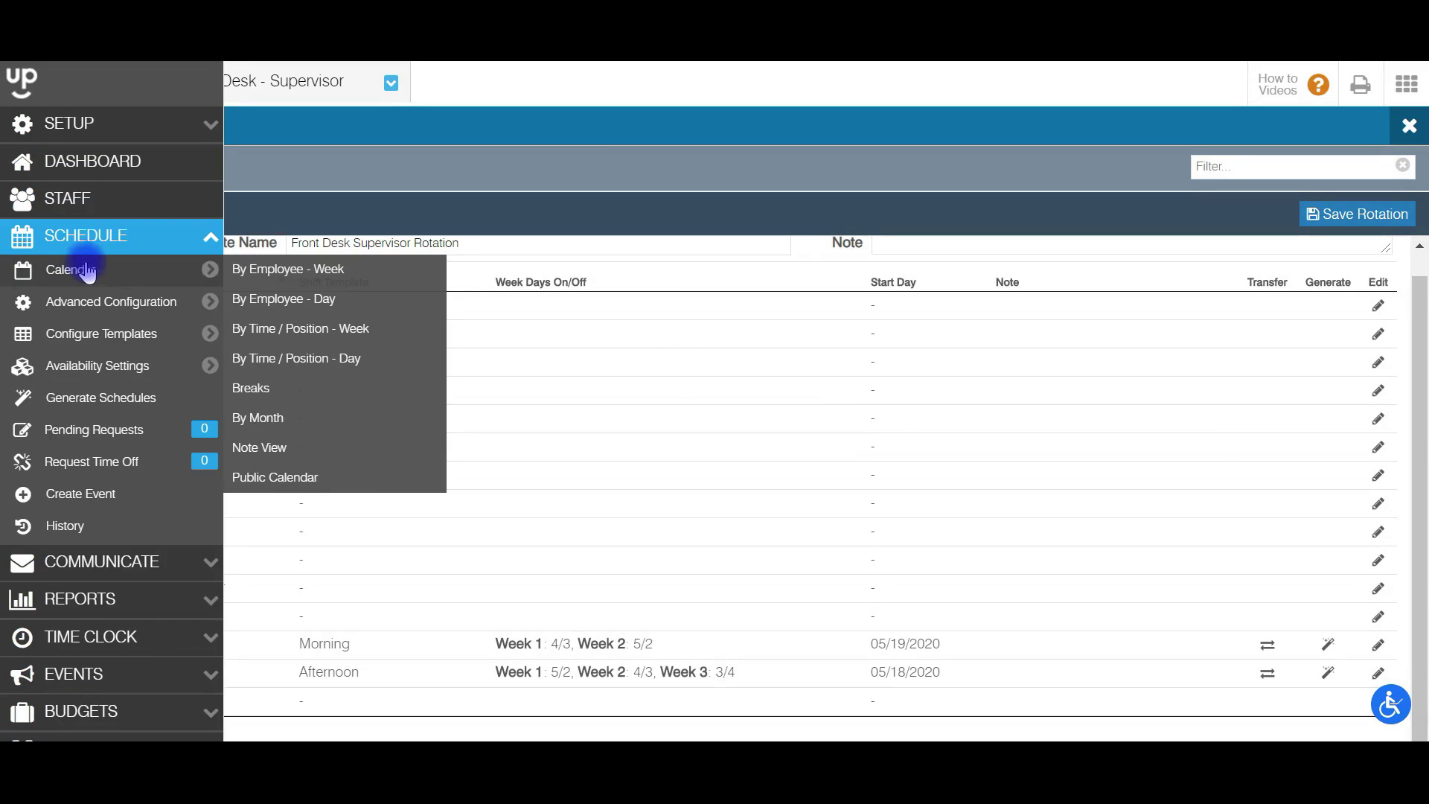
{"action": "left_click", "coordinate": [259, 279]}
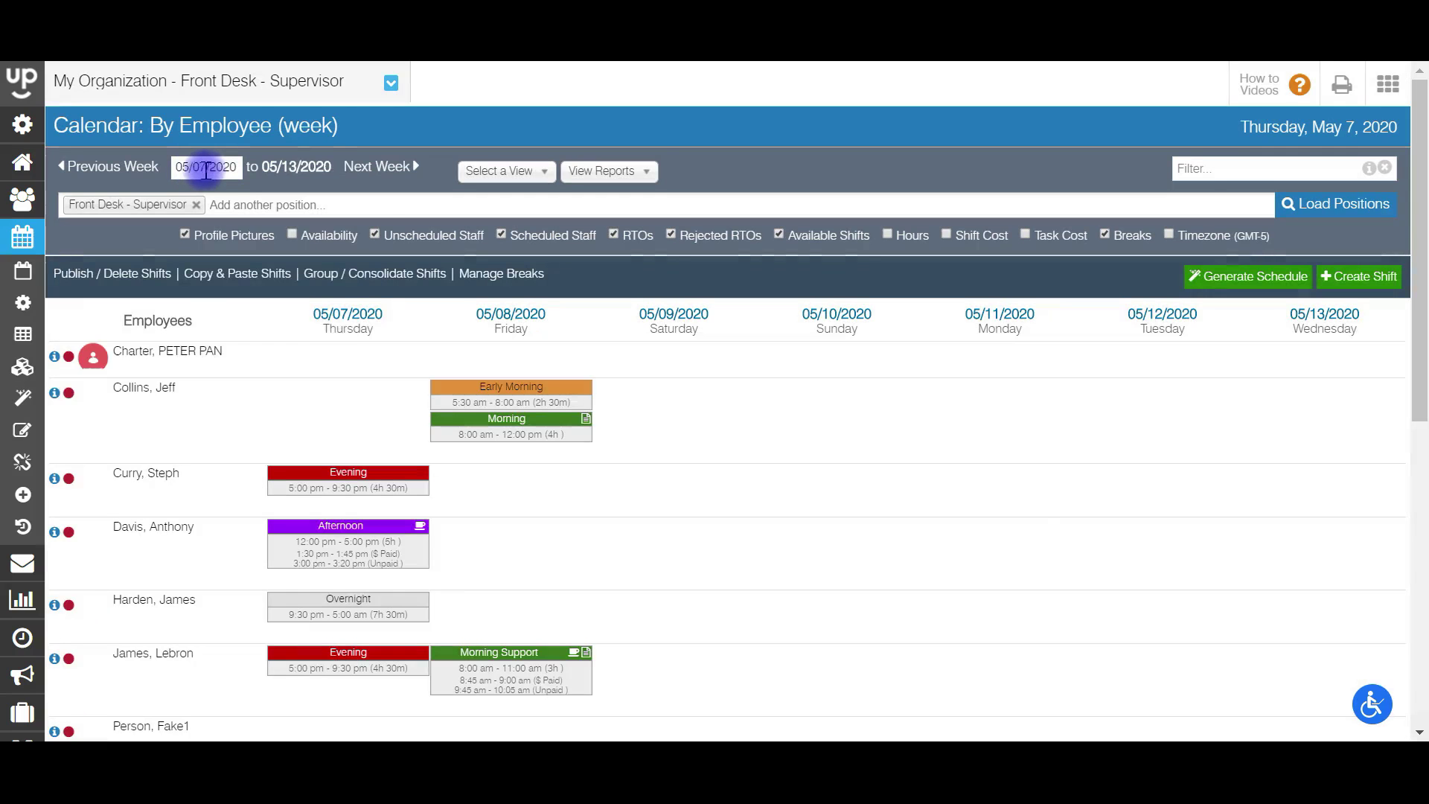
{"action": "left_click", "coordinate": [202, 168]}
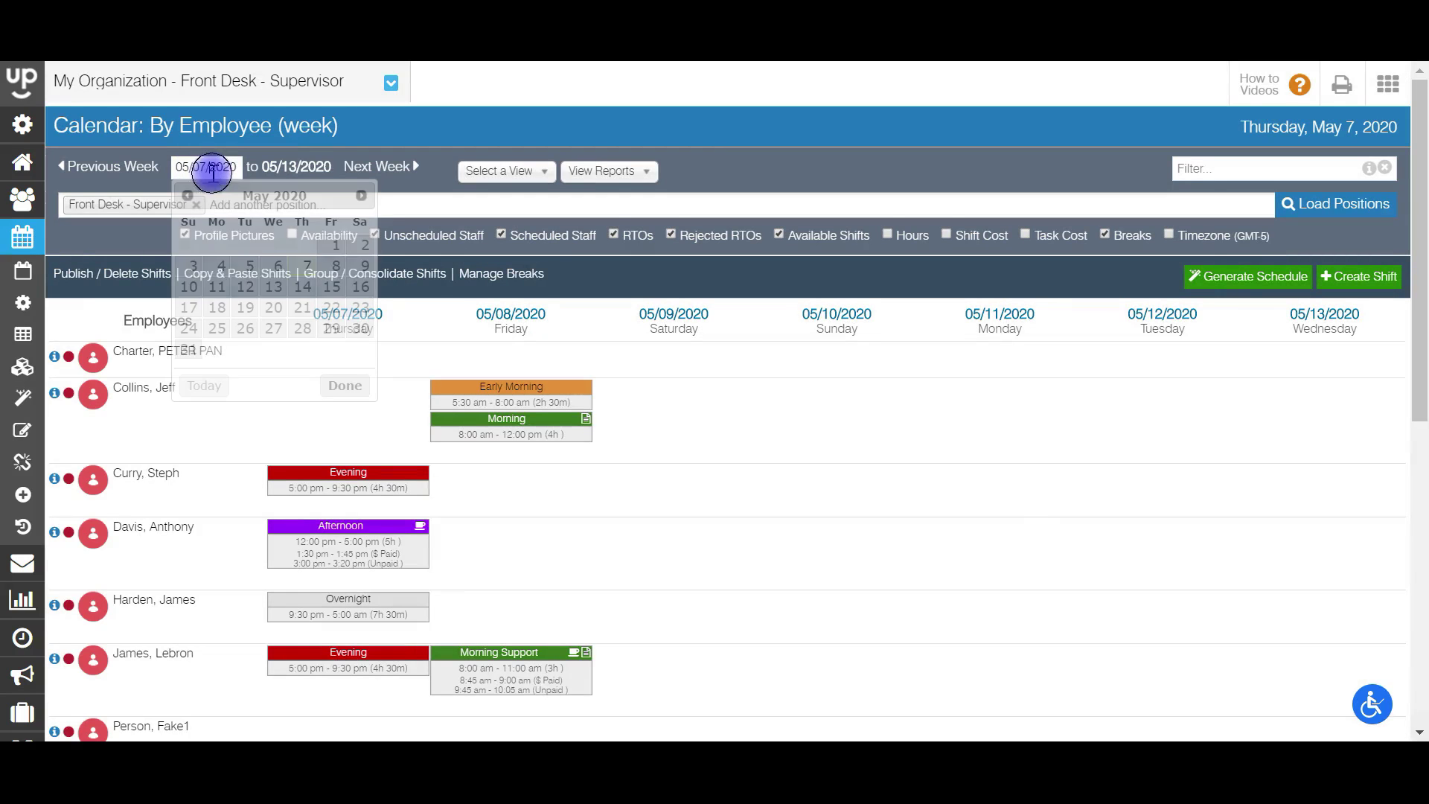
{"action": "left_click", "coordinate": [217, 307]}
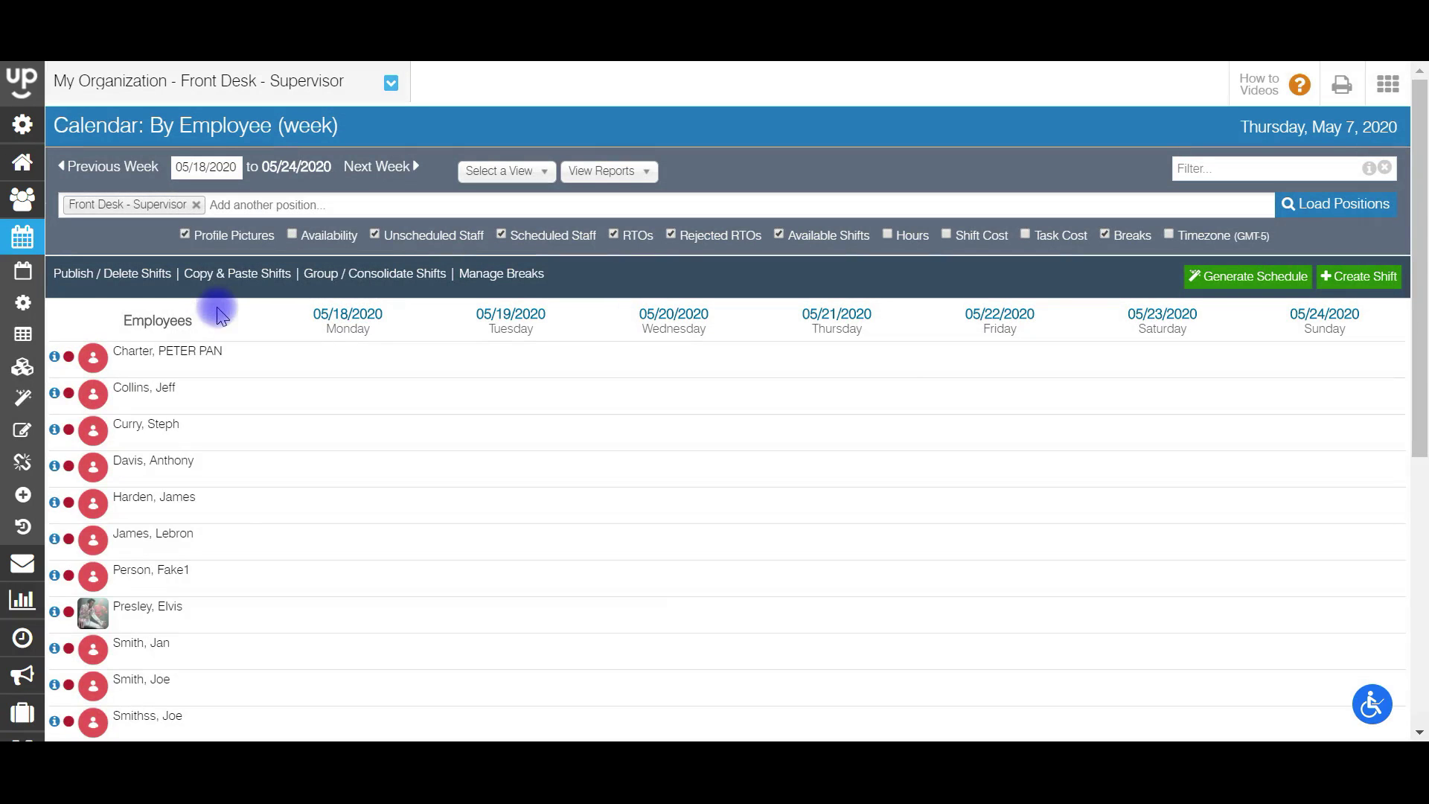
- Step forward through 05/25–05/31 to the 06/01–06/07/2020 week, checking shifts each week
{"action": "scroll", "coordinate": [1411, 453], "scroll_direction": "down", "scroll_amount": 5}
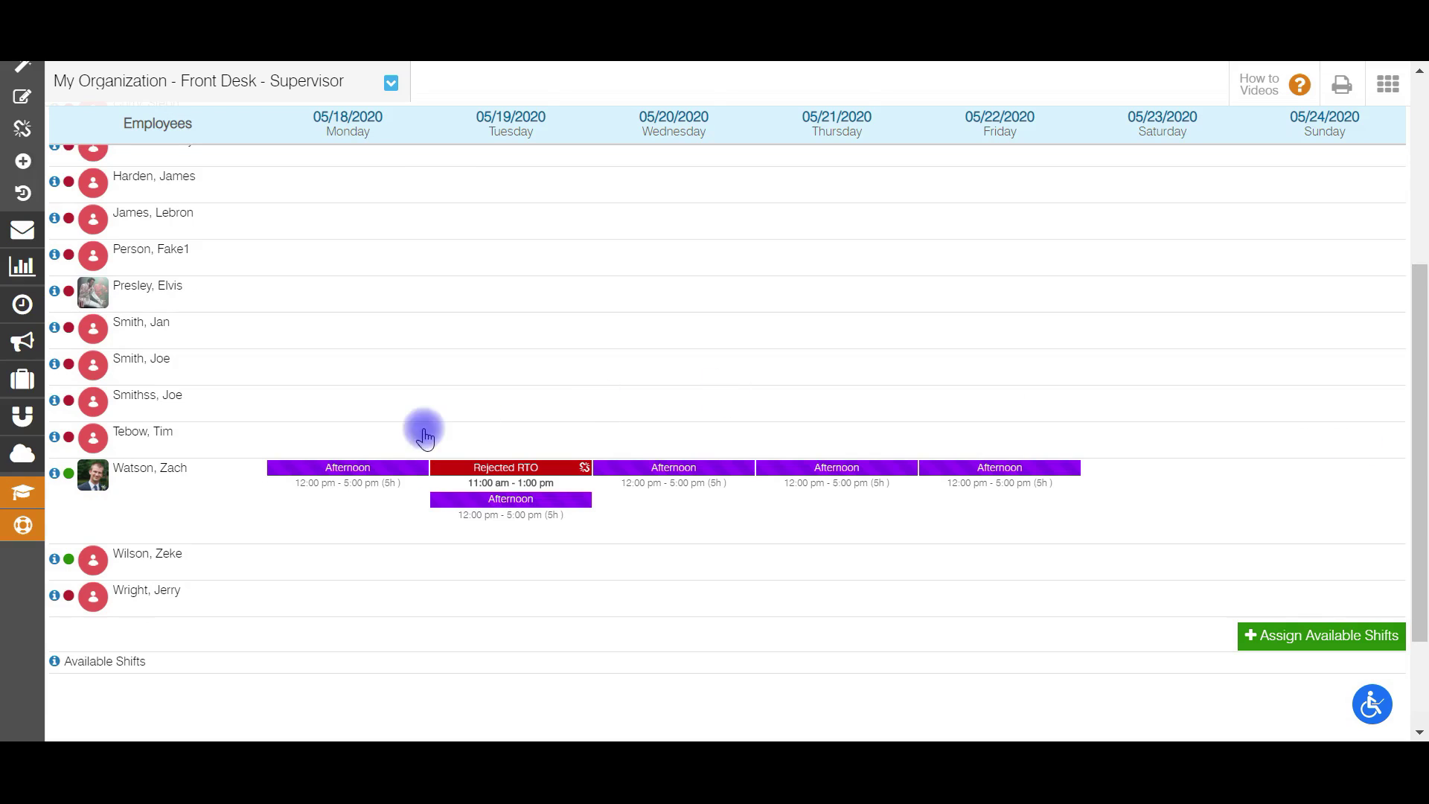
{"action": "mouse_move", "coordinate": [722, 482]}
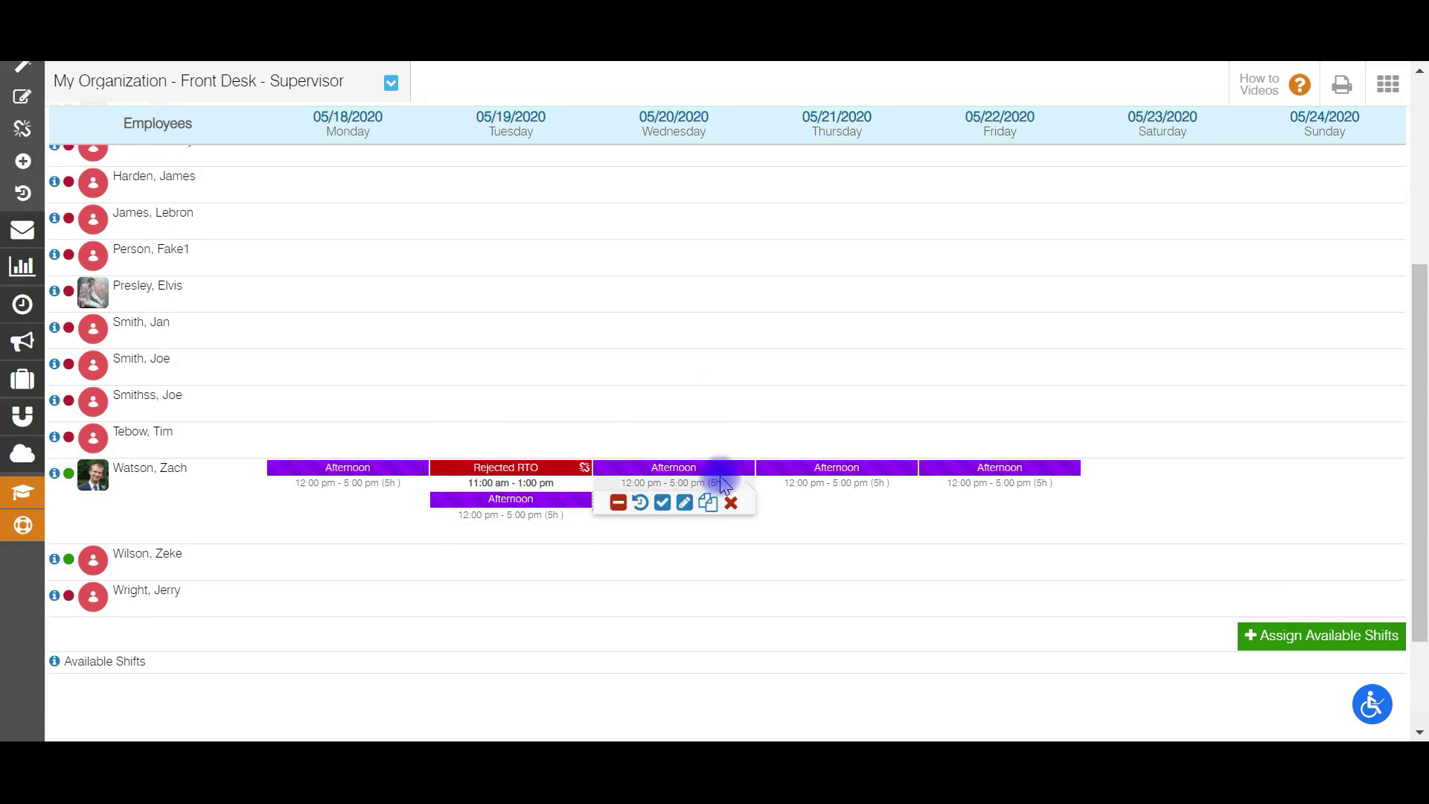
{"action": "scroll", "coordinate": [1418, 520], "scroll_direction": "up", "scroll_amount": 5}
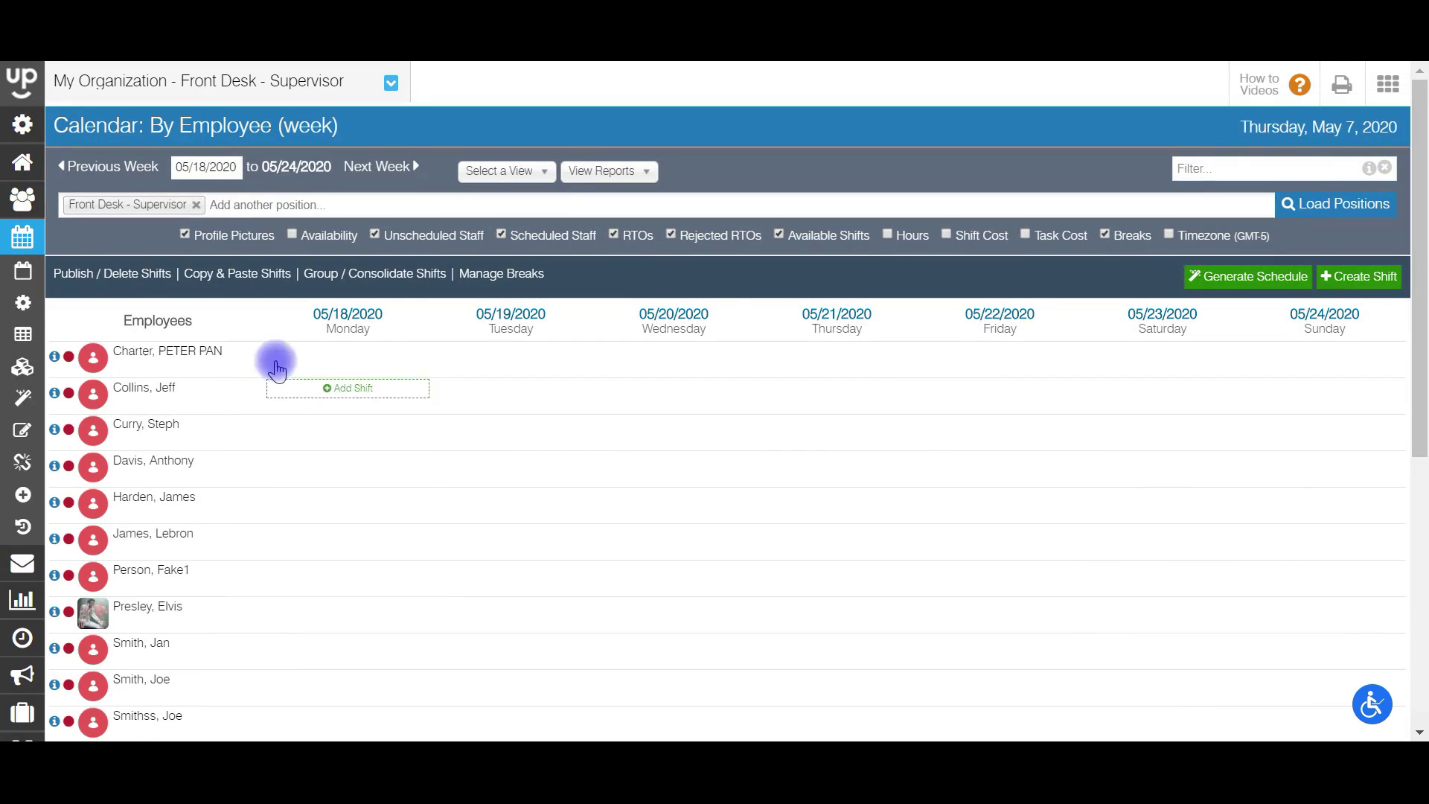
{"action": "left_click", "coordinate": [395, 167]}
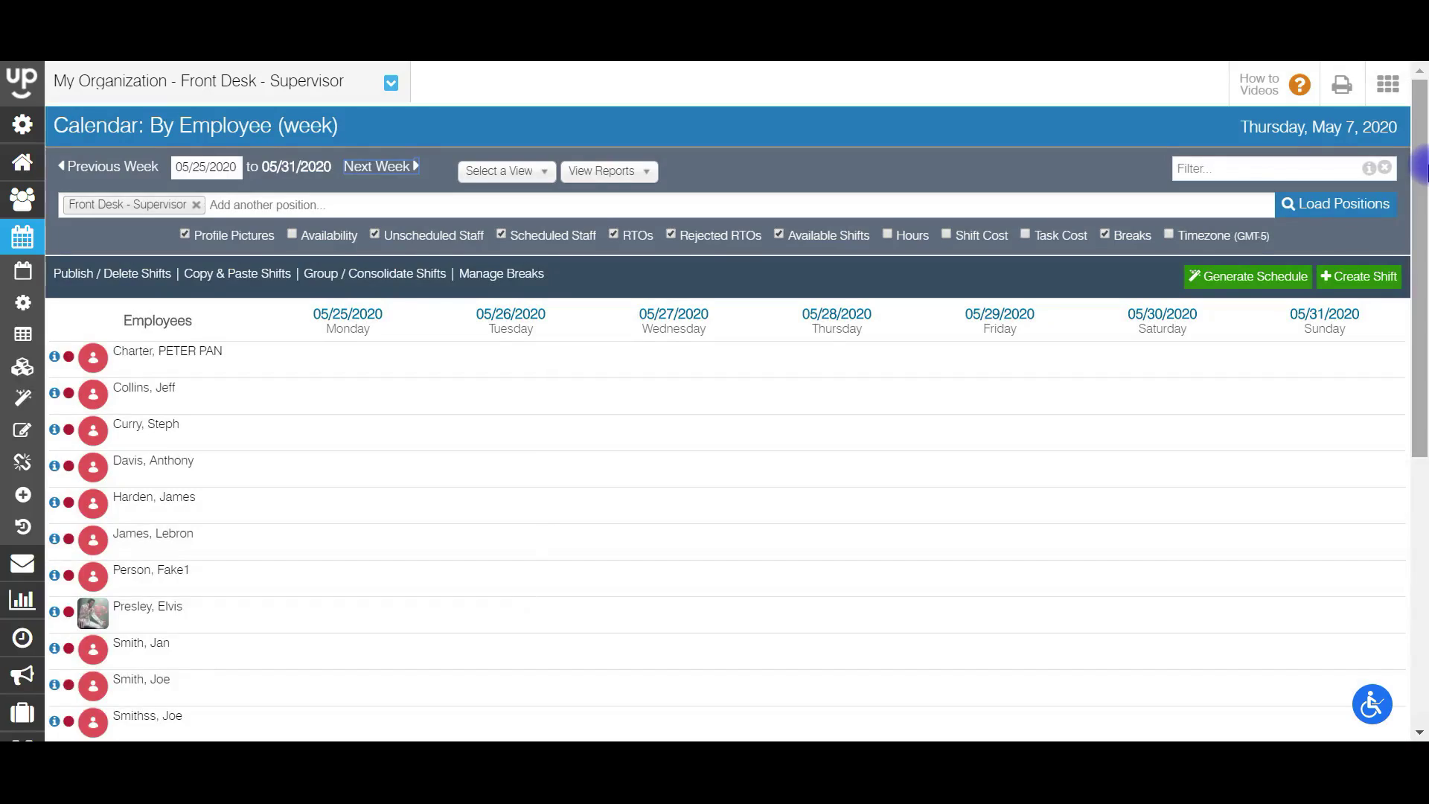
{"action": "scroll", "coordinate": [1417, 171], "scroll_direction": "down", "scroll_amount": 5}
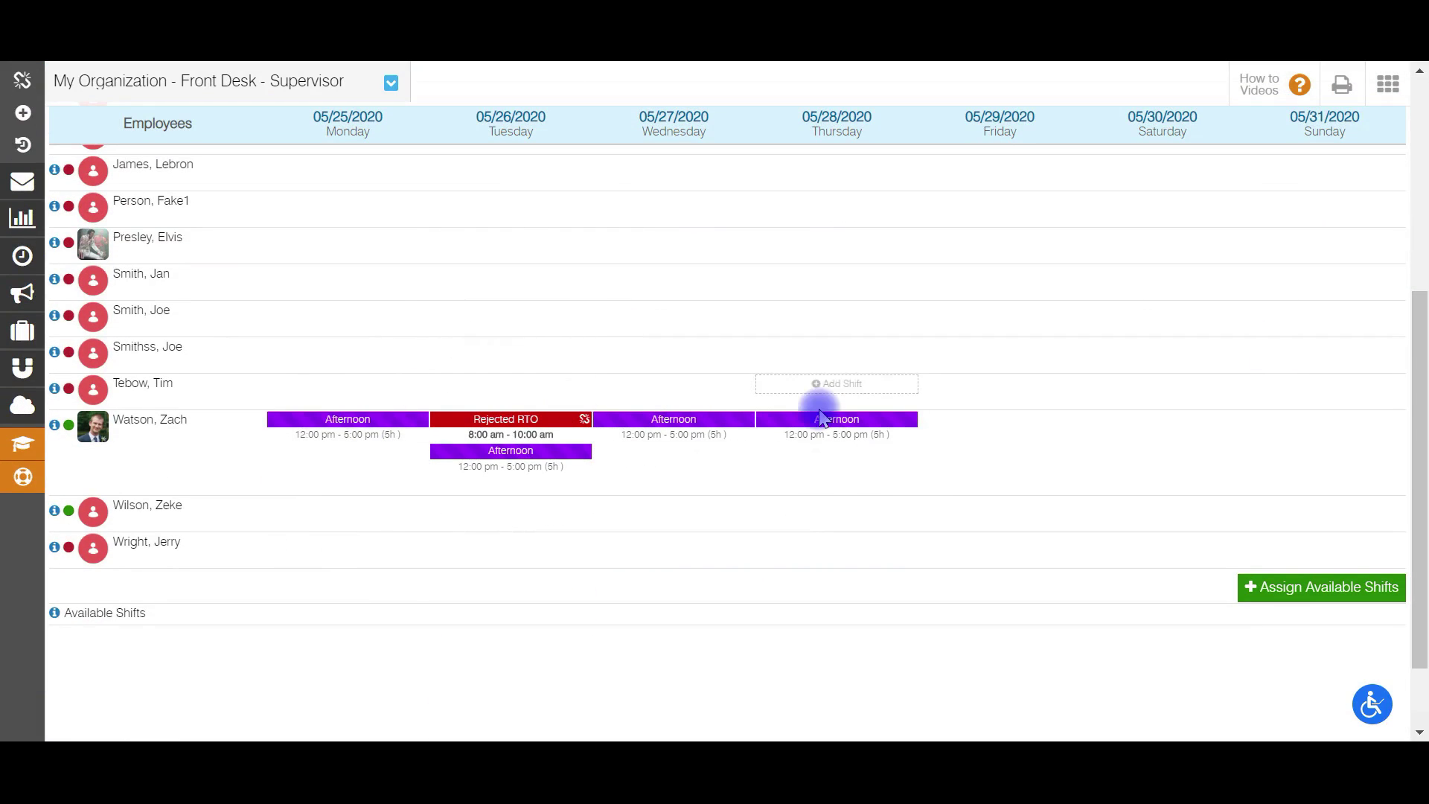
{"action": "scroll", "coordinate": [1419, 383], "scroll_direction": "up", "scroll_amount": 5}
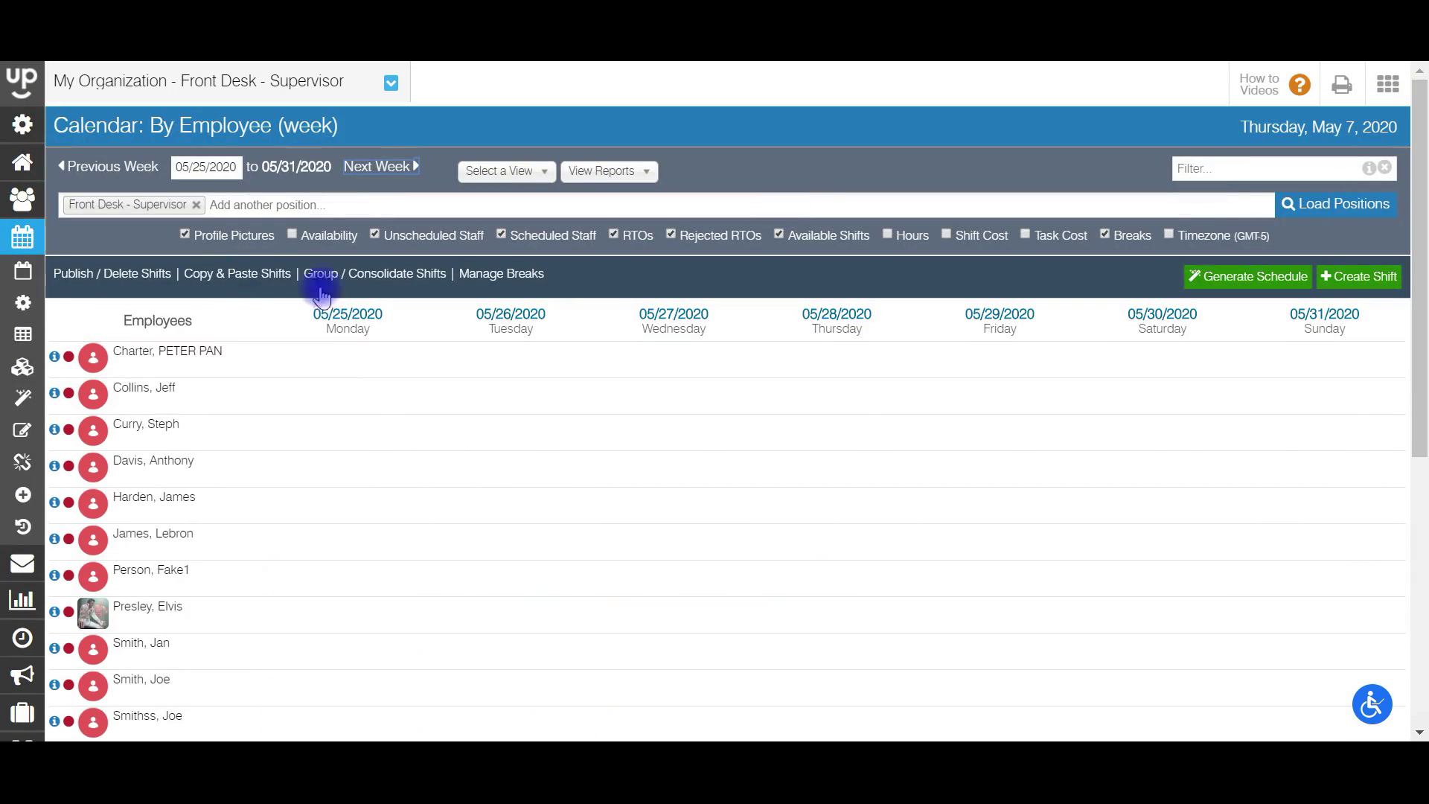
{"action": "left_click", "coordinate": [382, 167]}
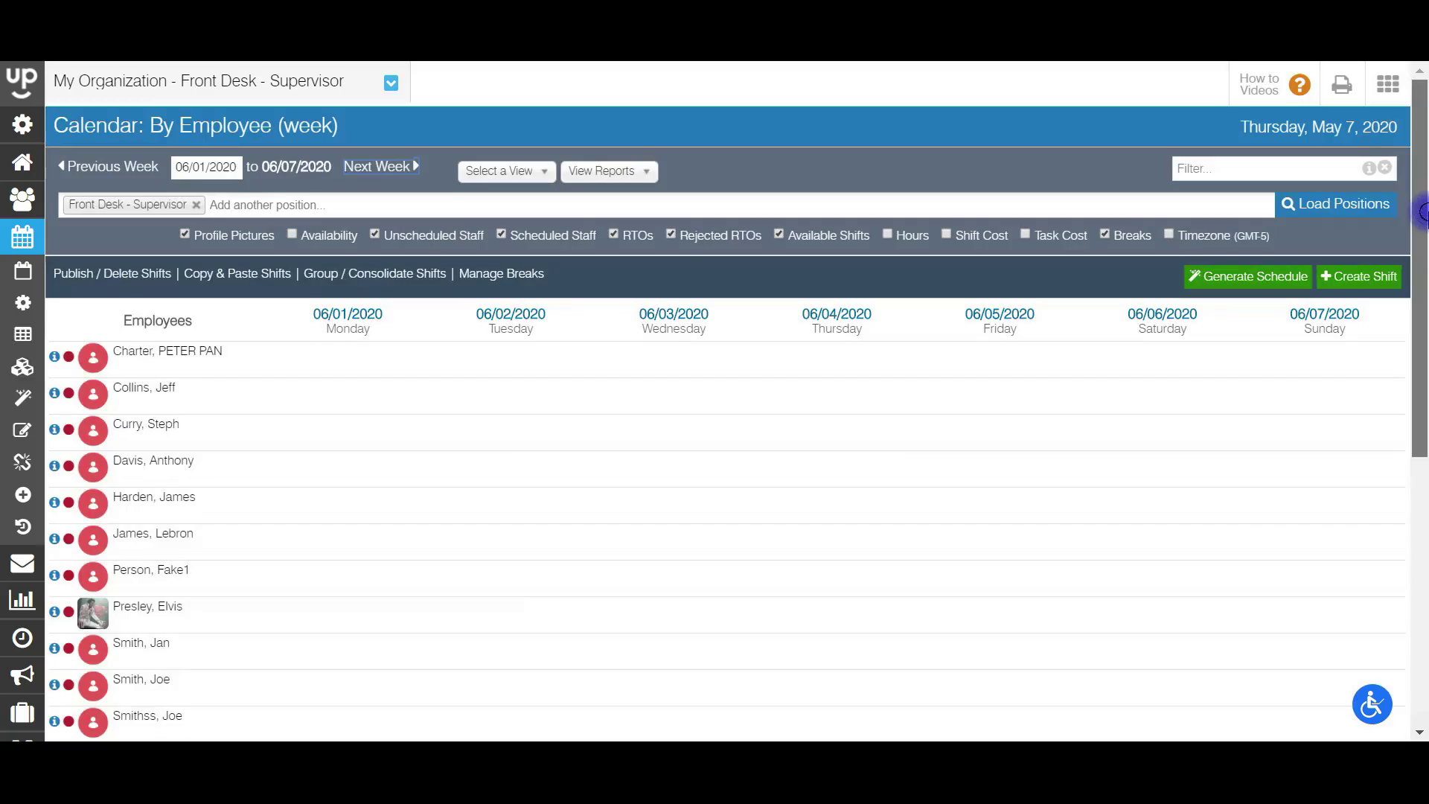
- Leave the rotation details and go to Generate Schedules from the left sidebar
{"action": "left_click_drag", "start_coordinate": [1422, 212], "coordinate": [1422, 462]}
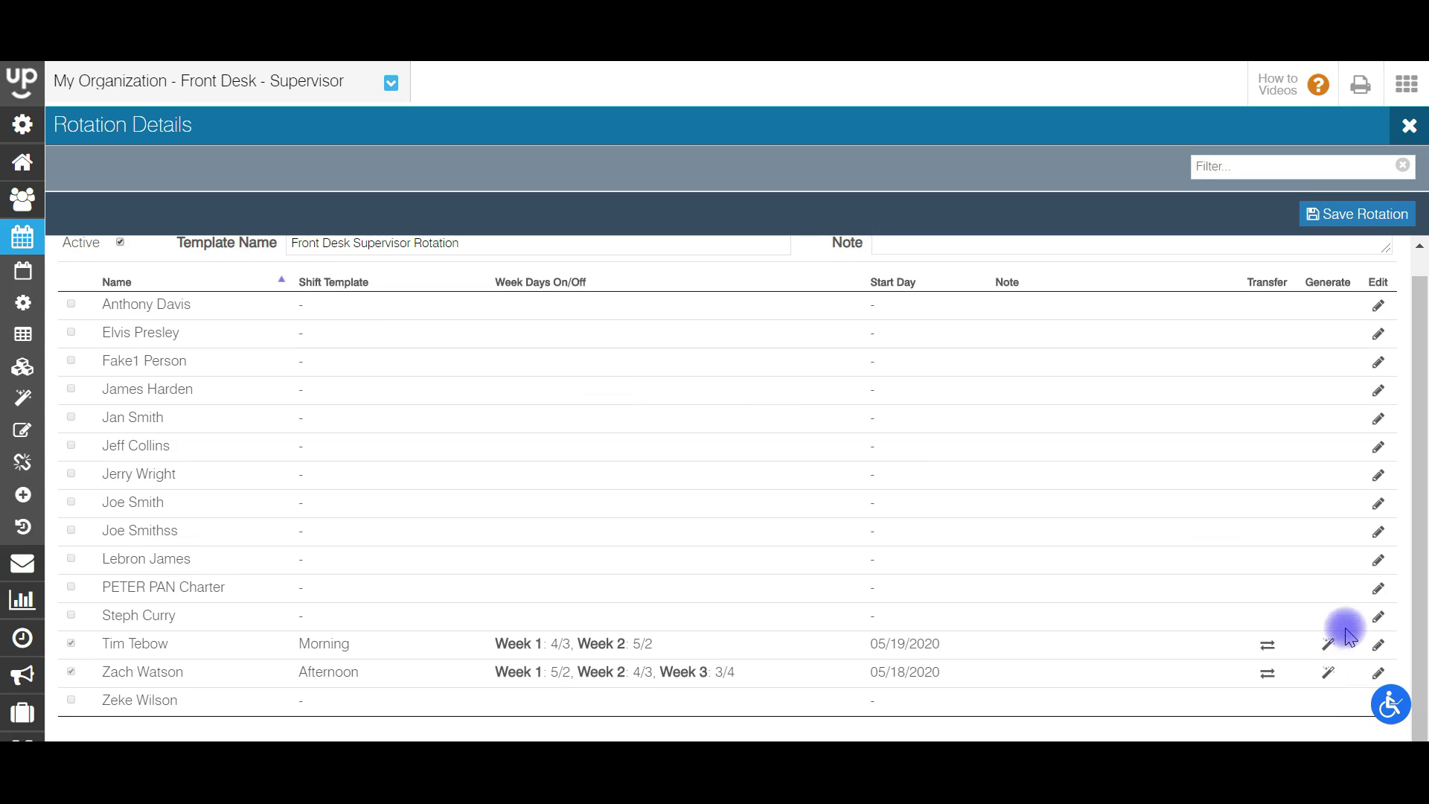
{"action": "mouse_move", "coordinate": [25, 415]}
{"action": "left_click", "coordinate": [103, 395]}
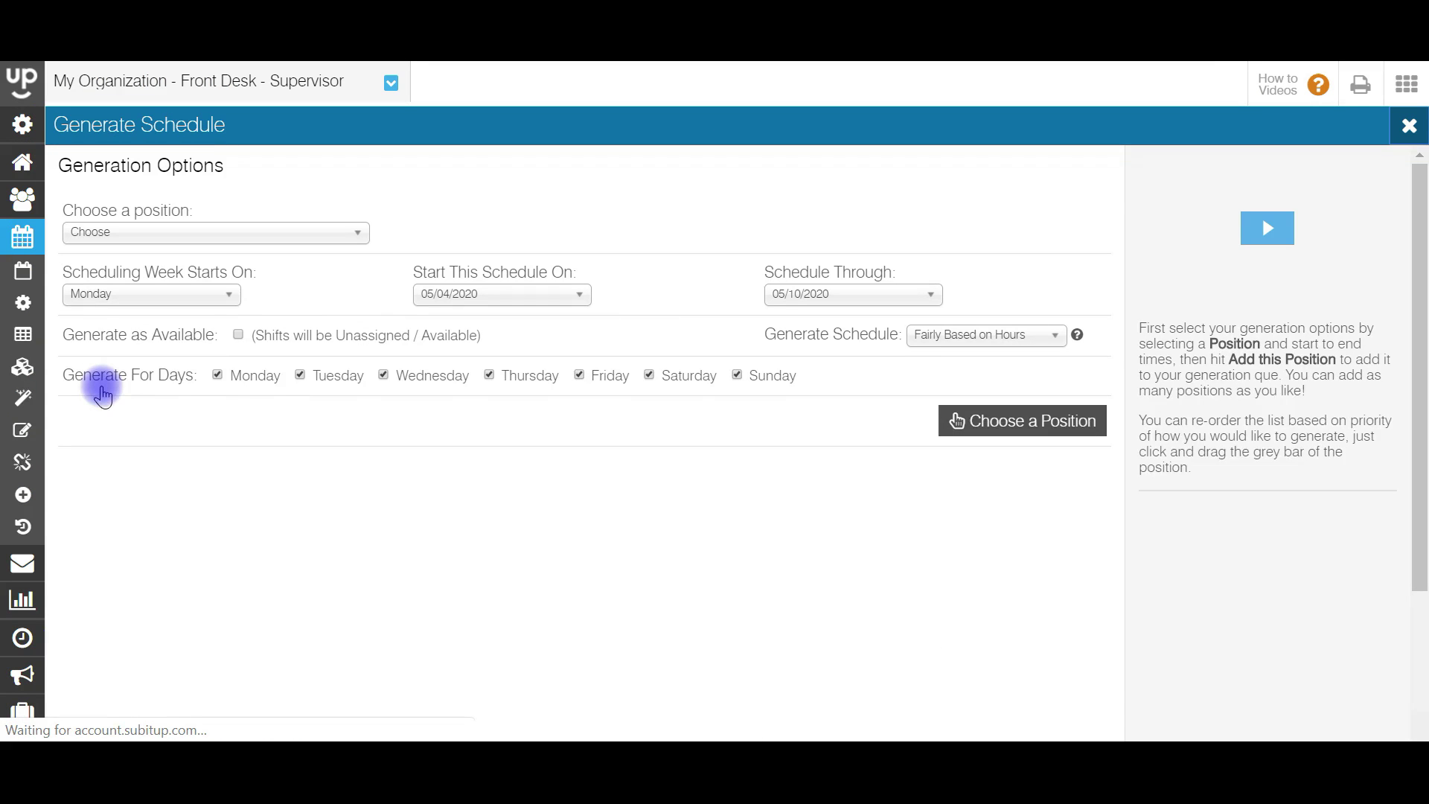
- Set up a Rotation schedule for Front Desk - Supervisor using Front Desk Supervisor Rotation, 05/18–06/07/2020
{"action": "left_click", "coordinate": [265, 233]}
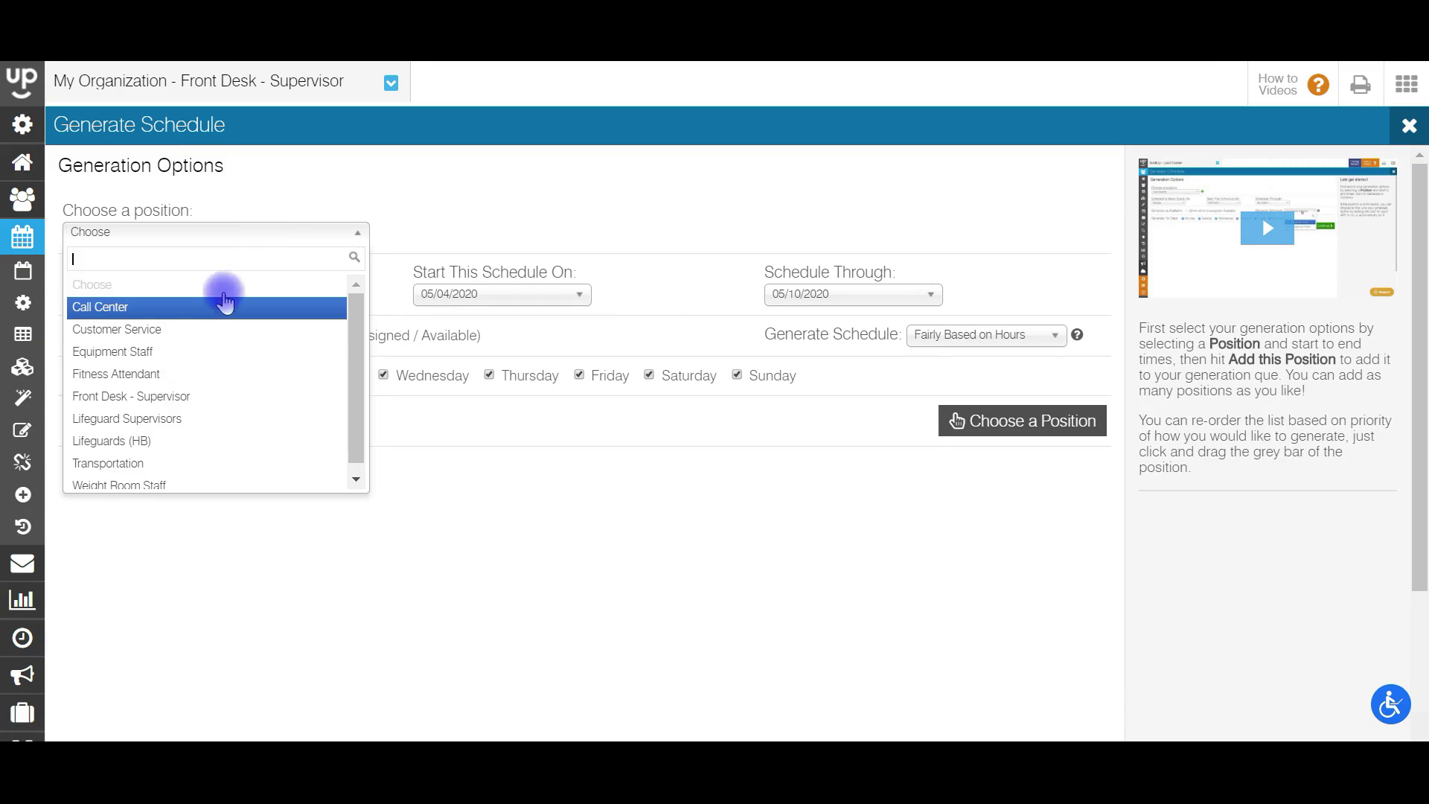
{"action": "left_click", "coordinate": [175, 398]}
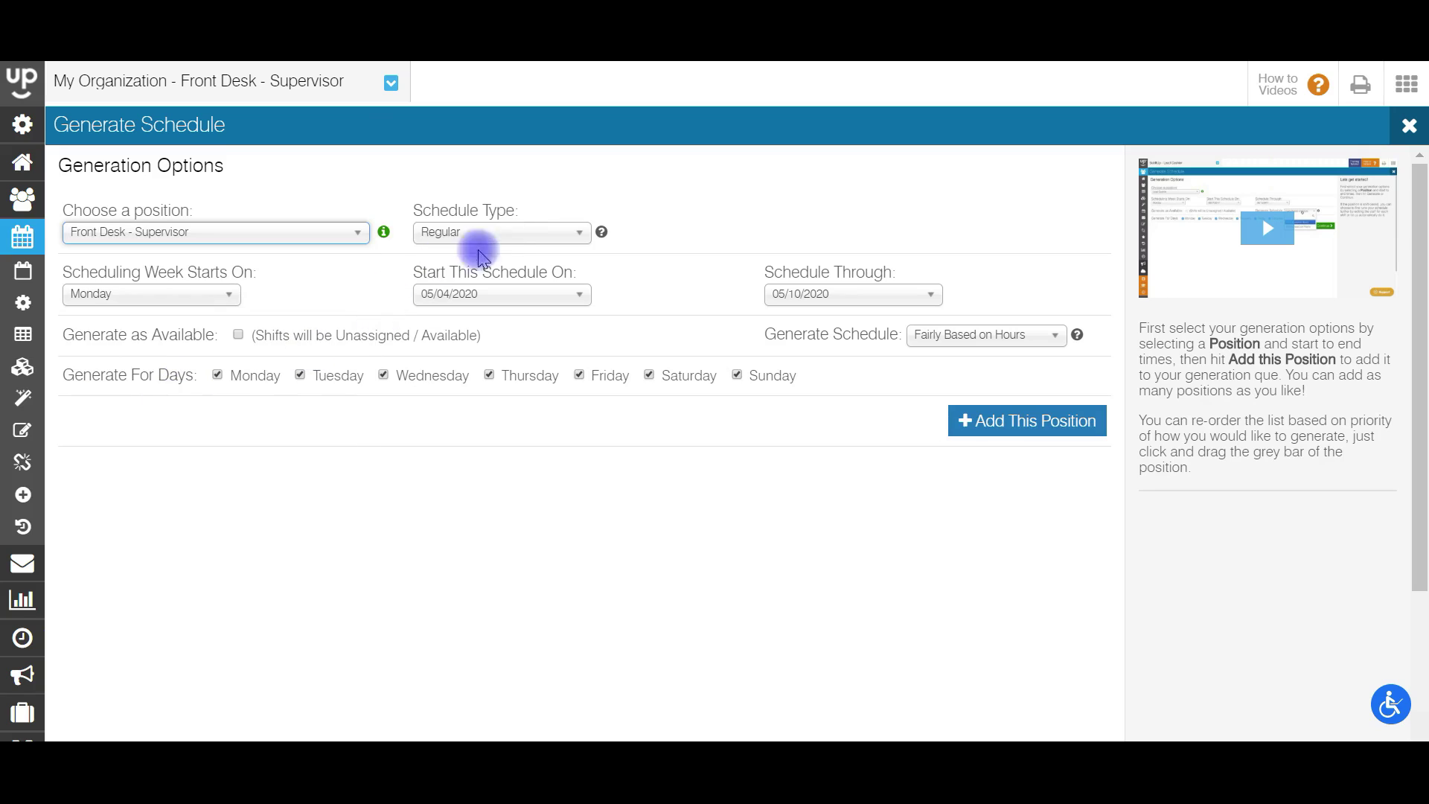
{"action": "left_click", "coordinate": [504, 234]}
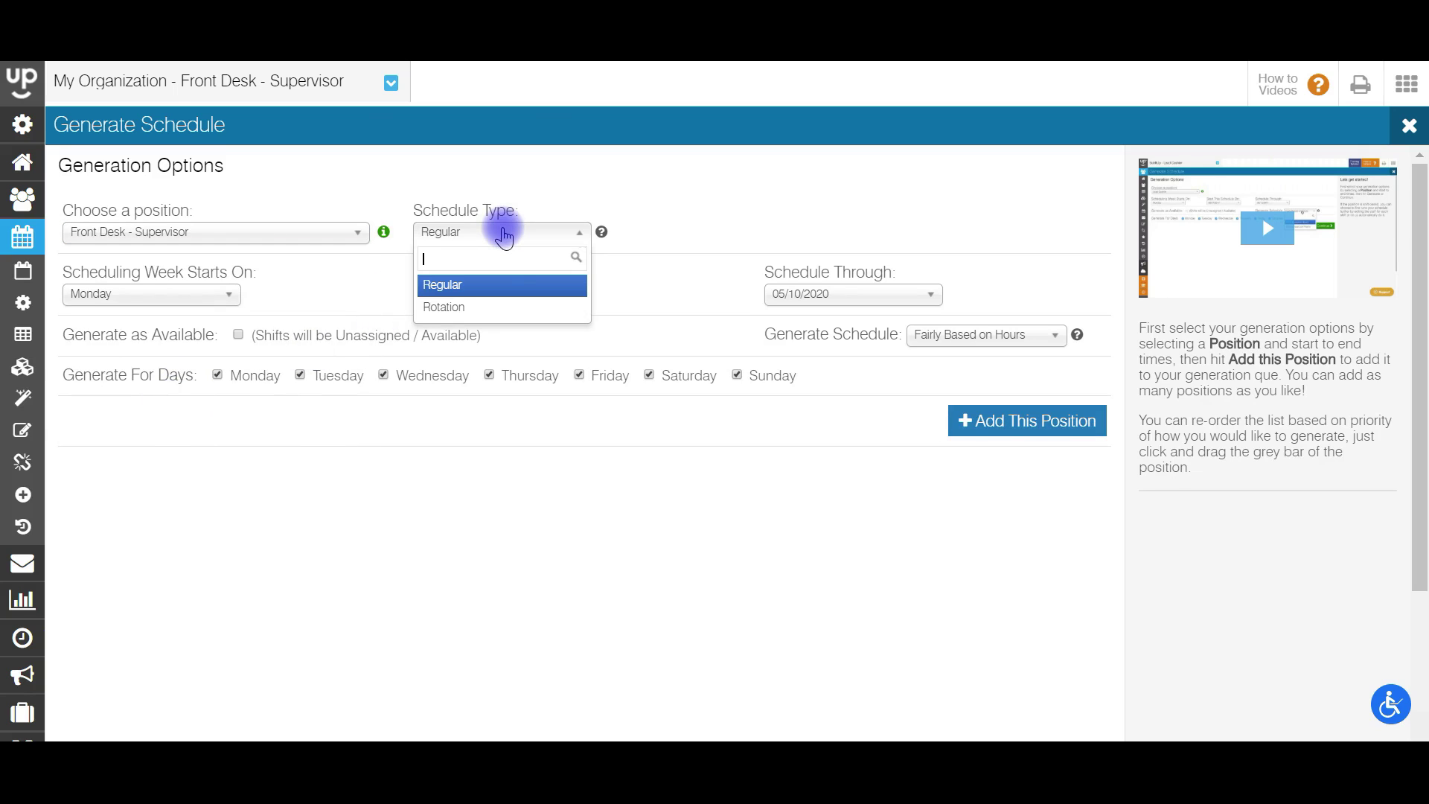
{"action": "left_click", "coordinate": [466, 309]}
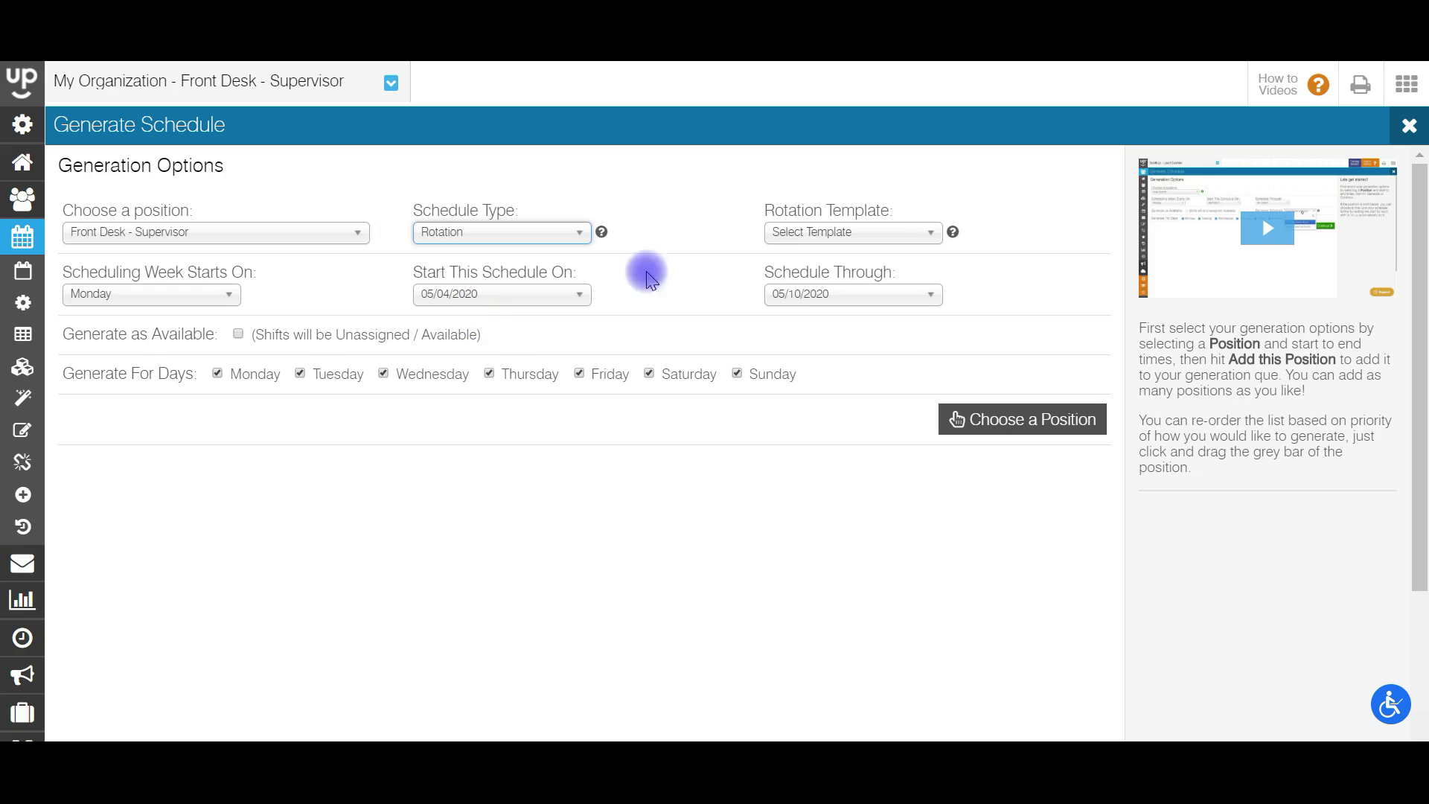
{"action": "left_click", "coordinate": [871, 232]}
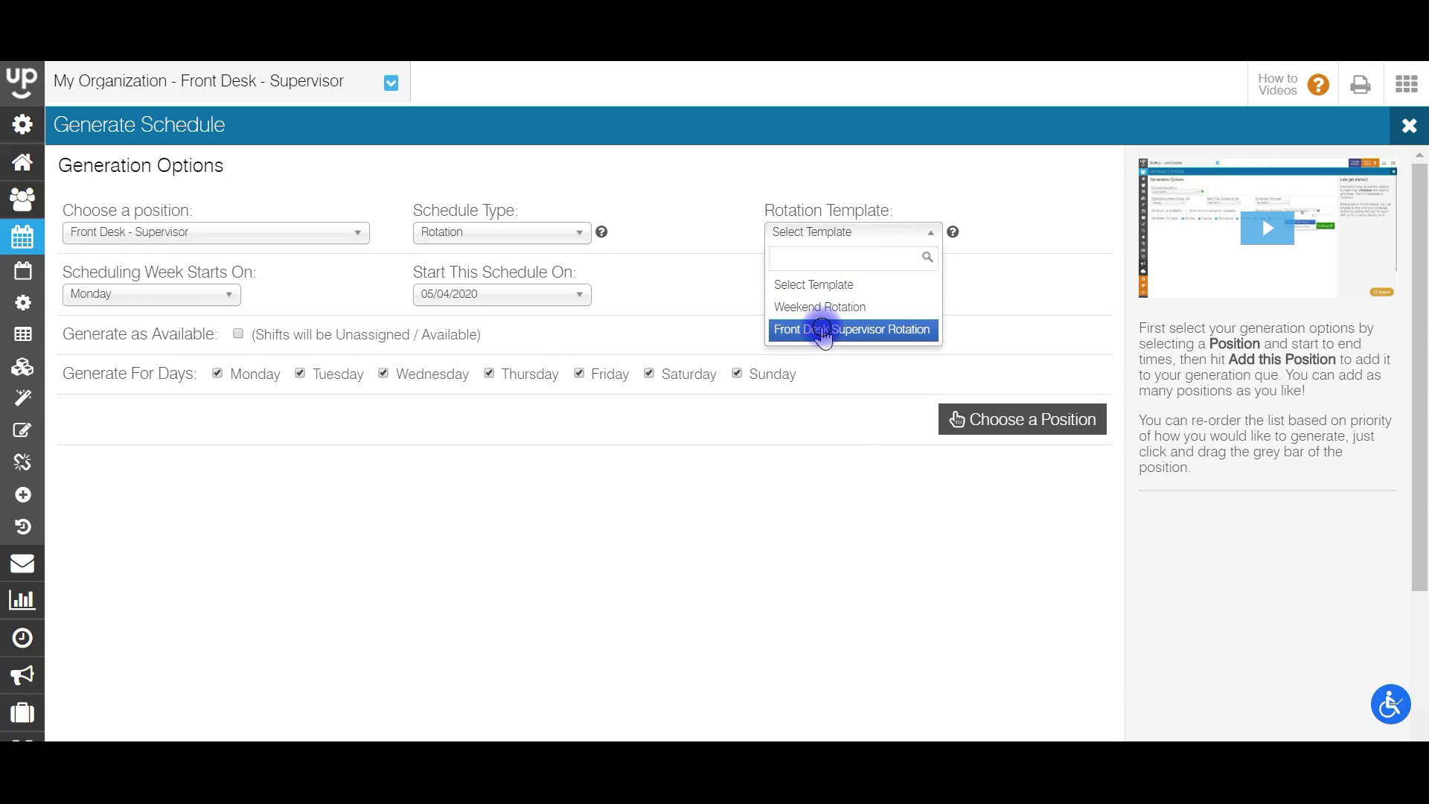
{"action": "left_click", "coordinate": [824, 331]}
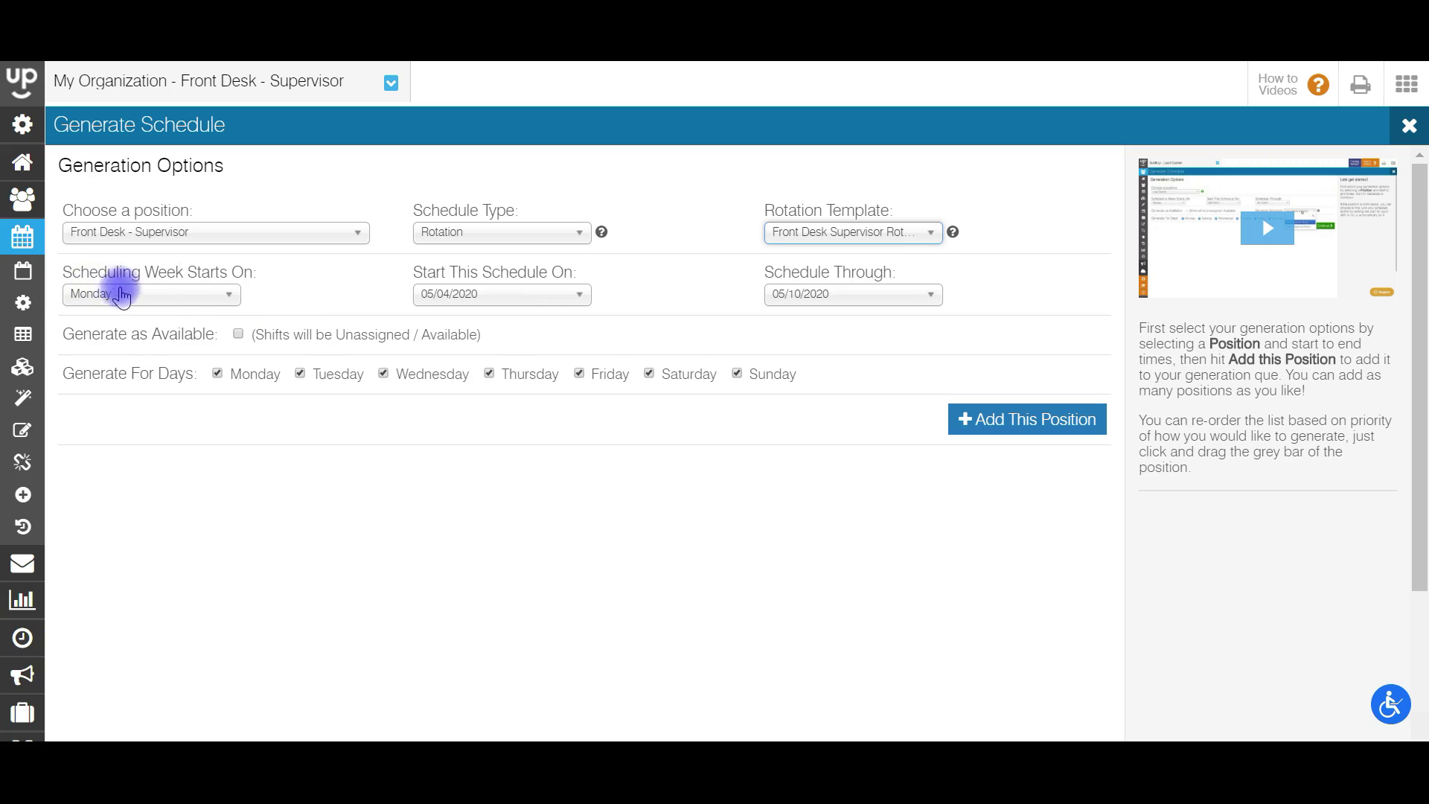
{"action": "left_click", "coordinate": [488, 291]}
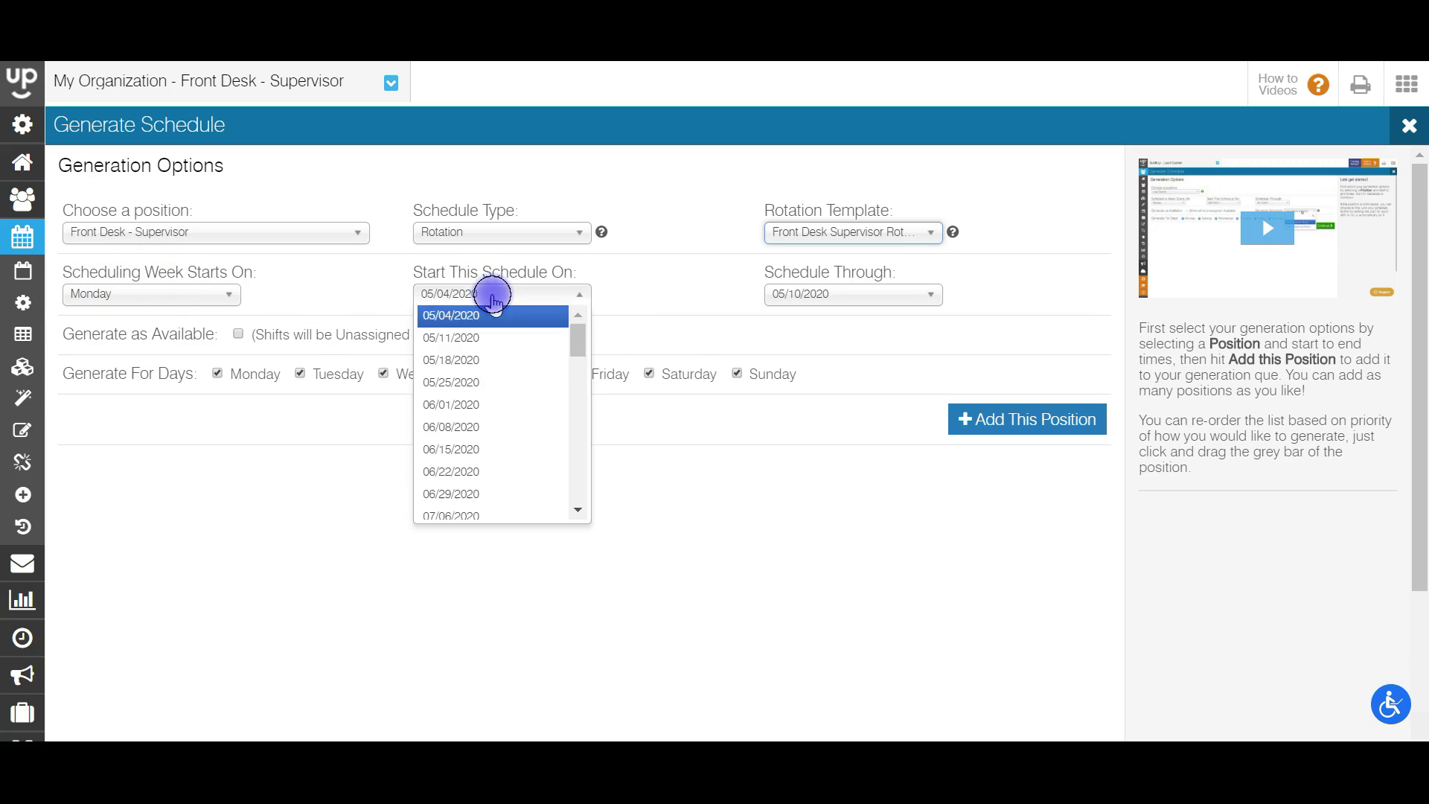
{"action": "left_click", "coordinate": [483, 359]}
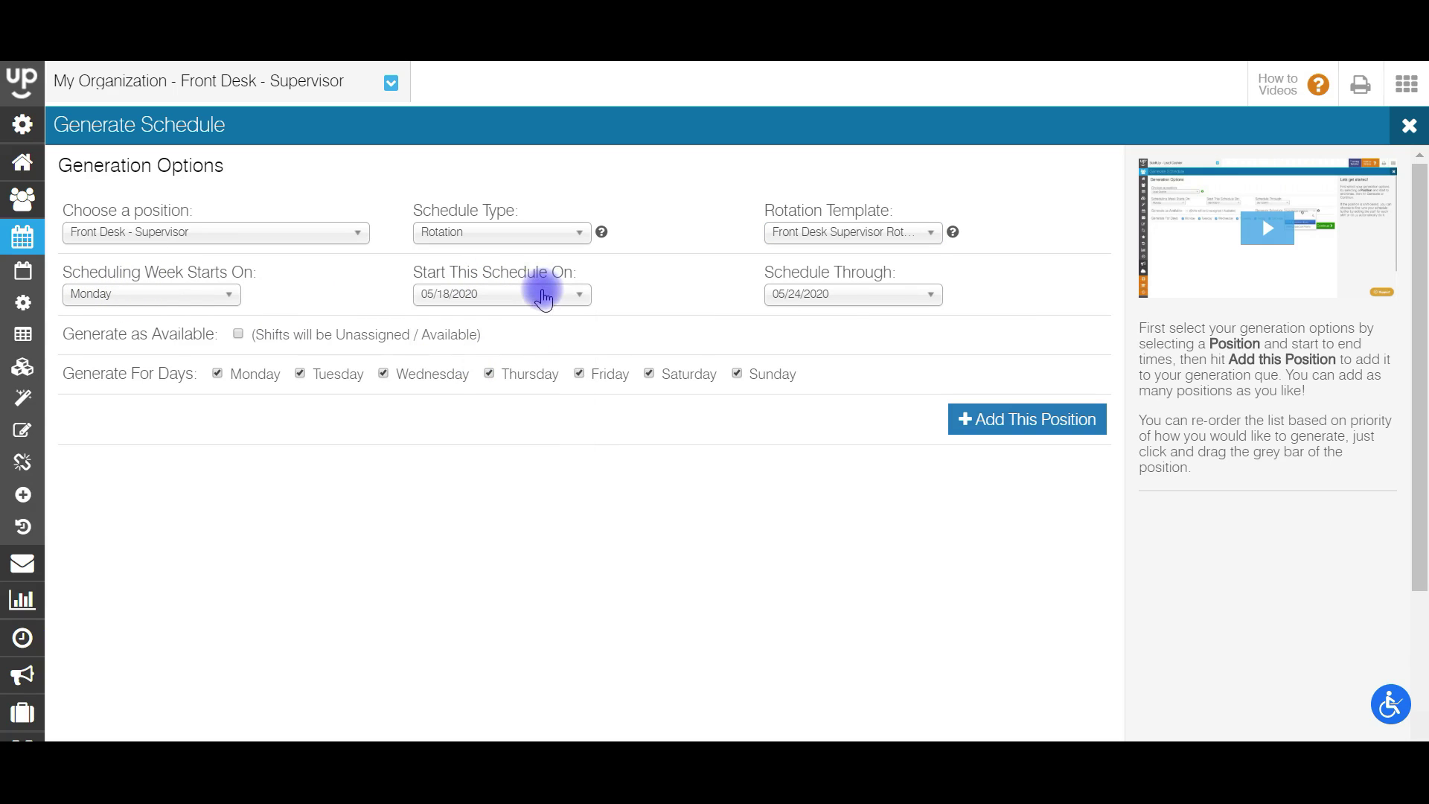
{"action": "left_click", "coordinate": [845, 294]}
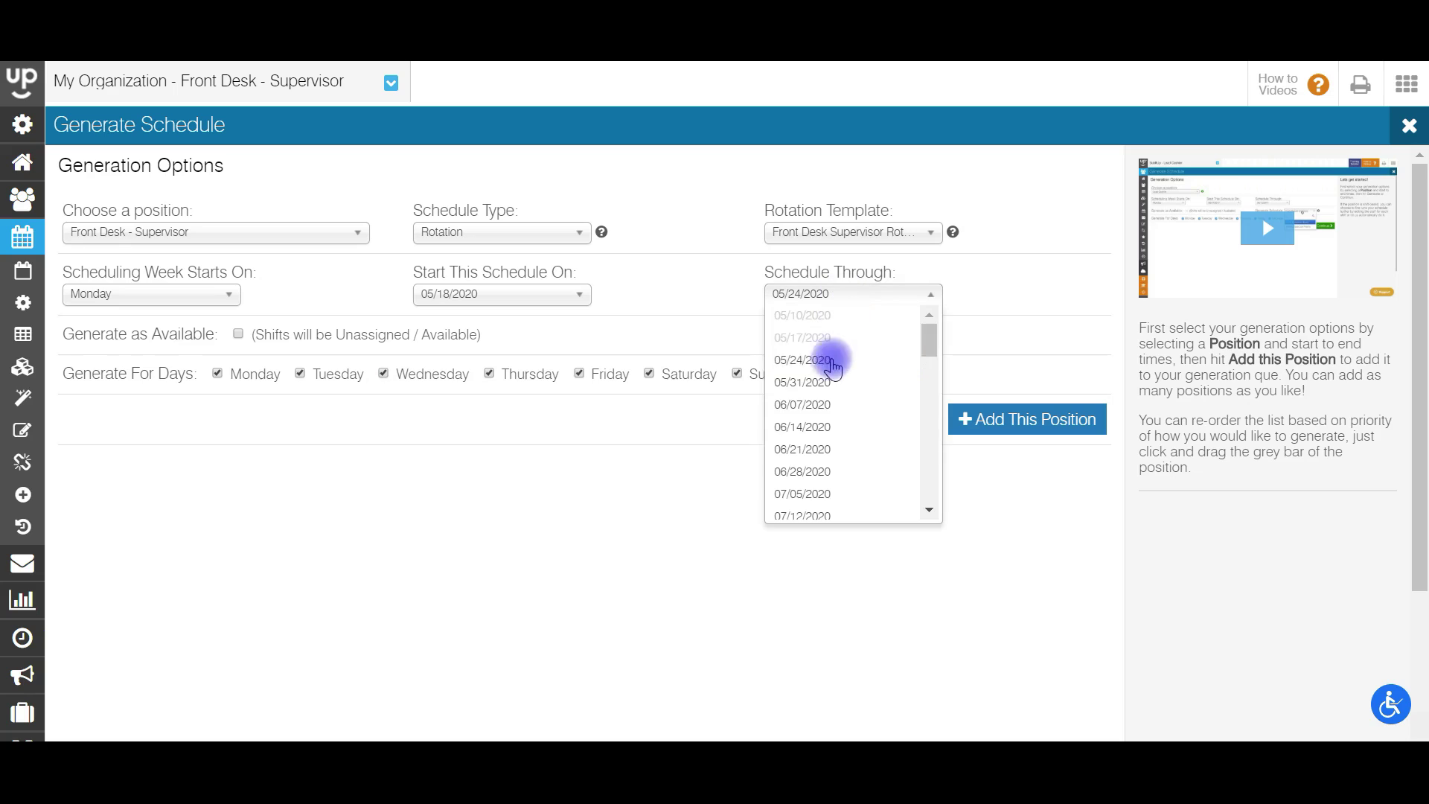
{"action": "left_click", "coordinate": [819, 406]}
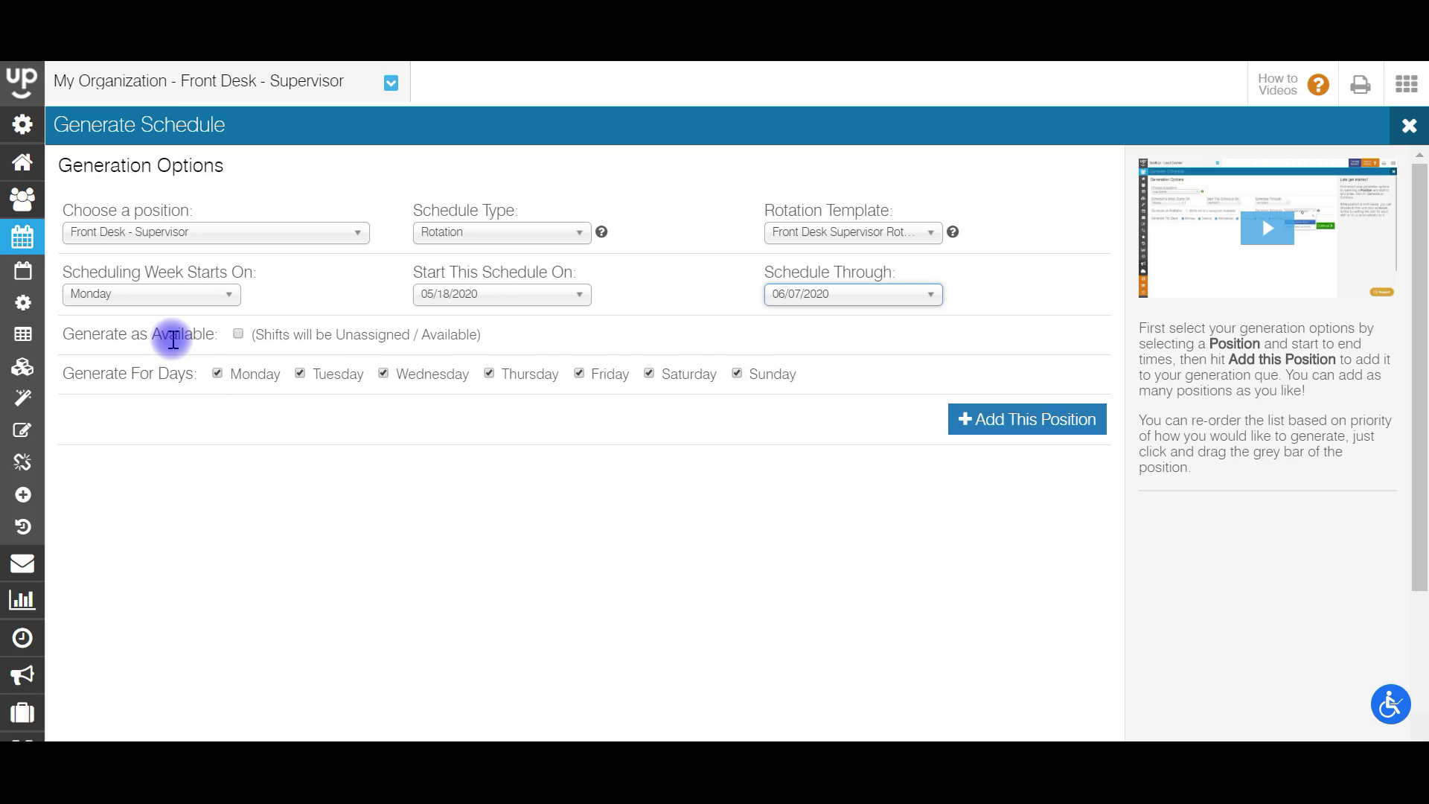
- Add the position, auto-generate the rotation shifts, and go to the calendar
{"action": "left_click", "coordinate": [1030, 419]}
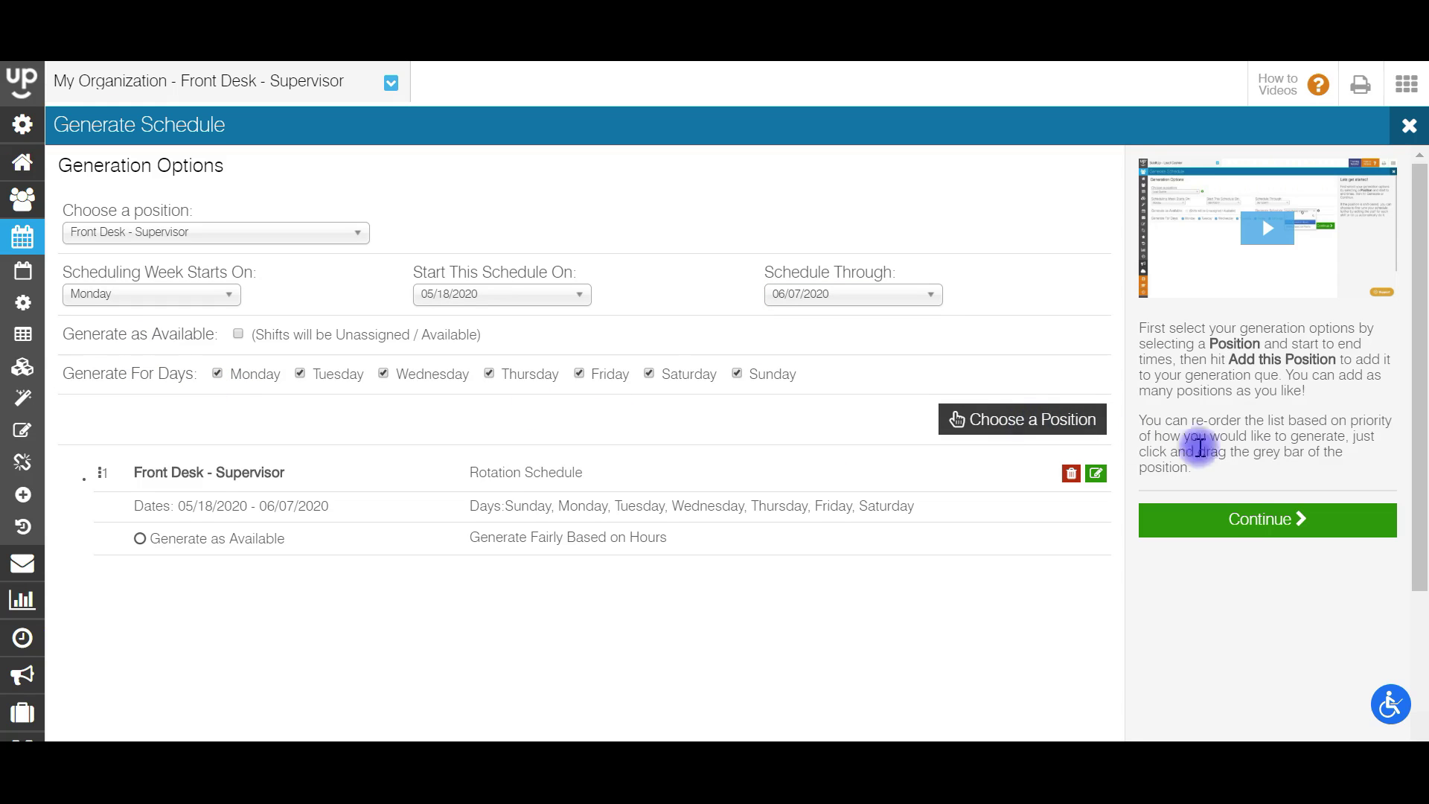
{"action": "left_click", "coordinate": [1260, 519]}
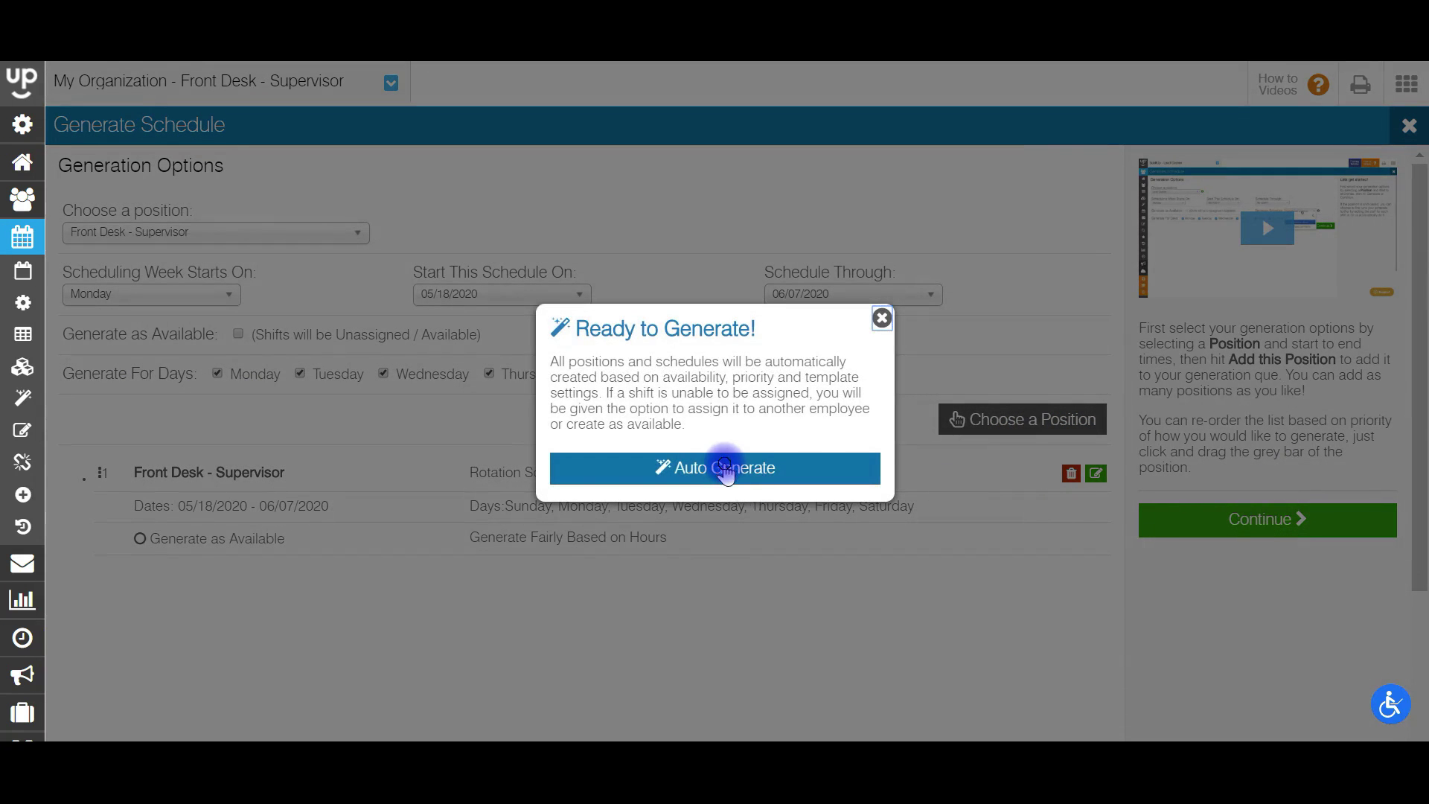
{"action": "left_click", "coordinate": [726, 469]}
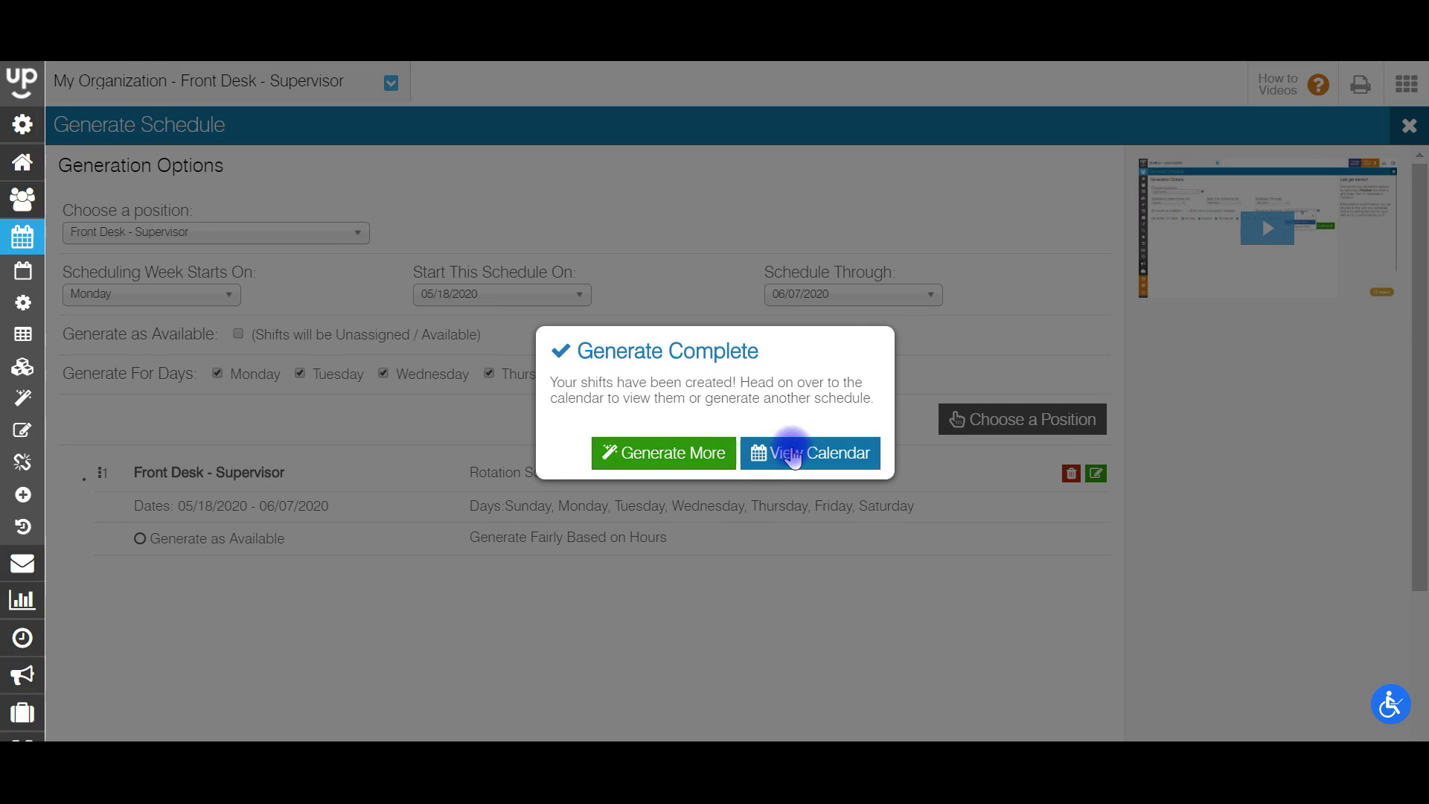
{"action": "left_click", "coordinate": [793, 456]}
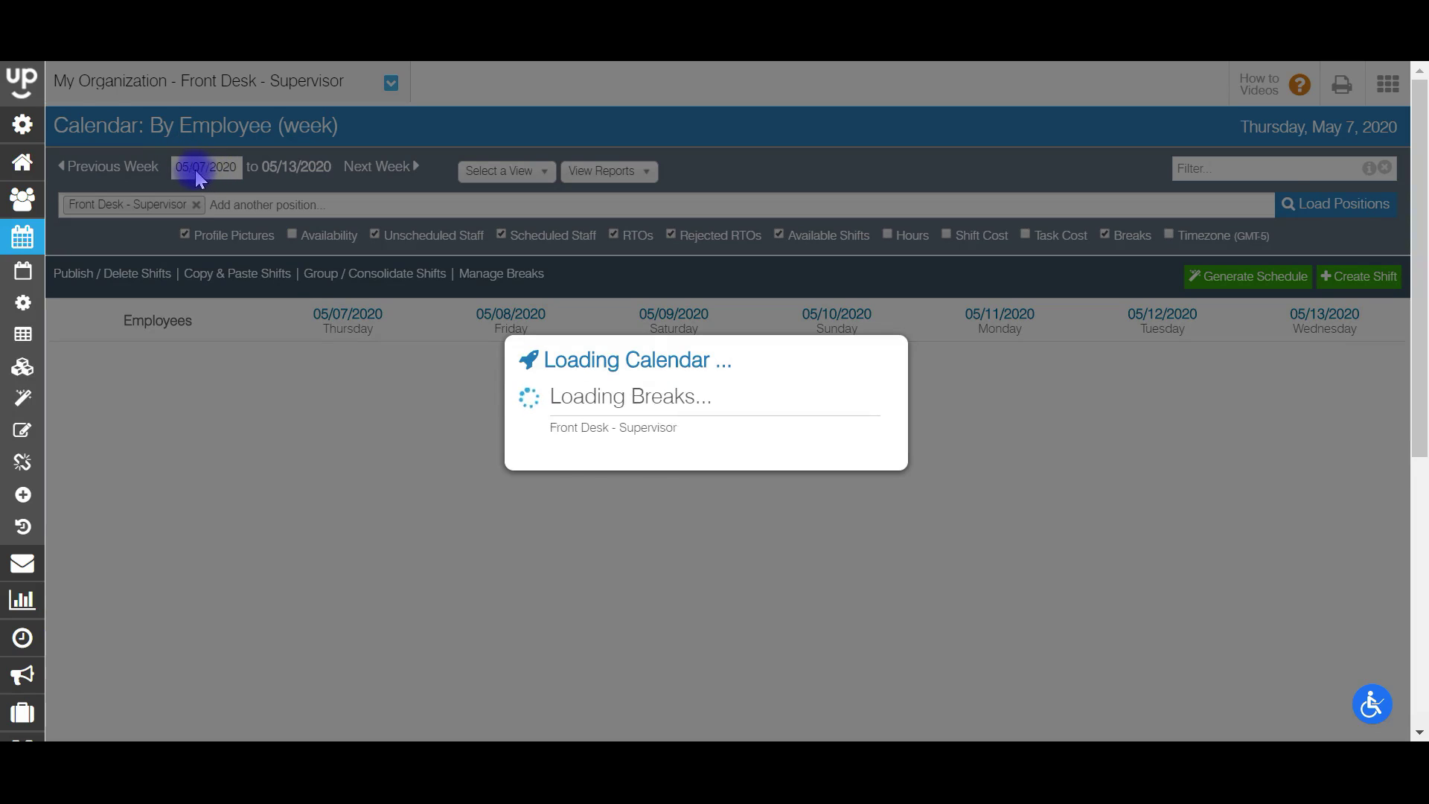
- Show 05/18–05/24/2020 and check the Morning Tuesday–Friday and Afternoon Monday–Friday shifts
{"action": "left_click", "coordinate": [211, 170]}
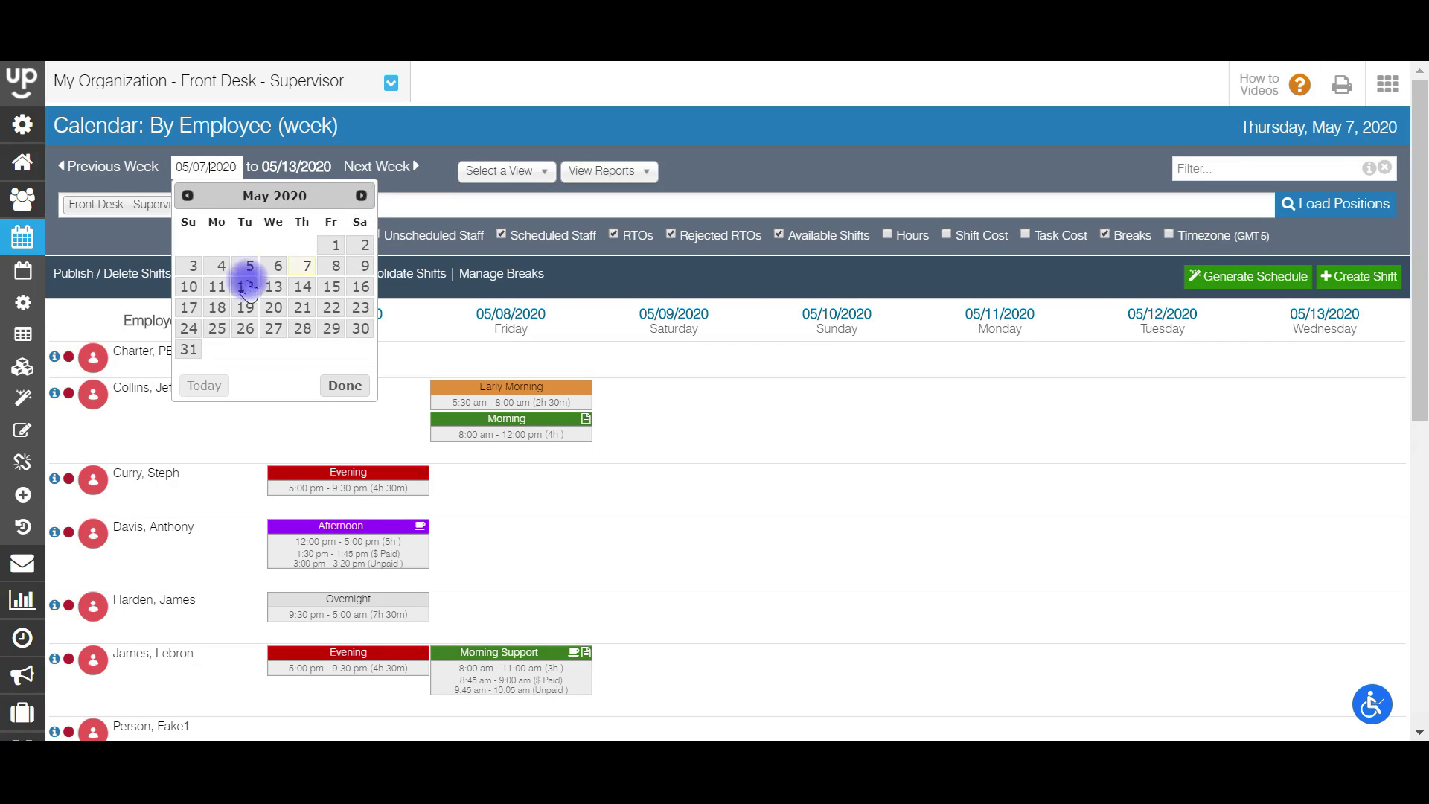
{"action": "left_click", "coordinate": [217, 308]}
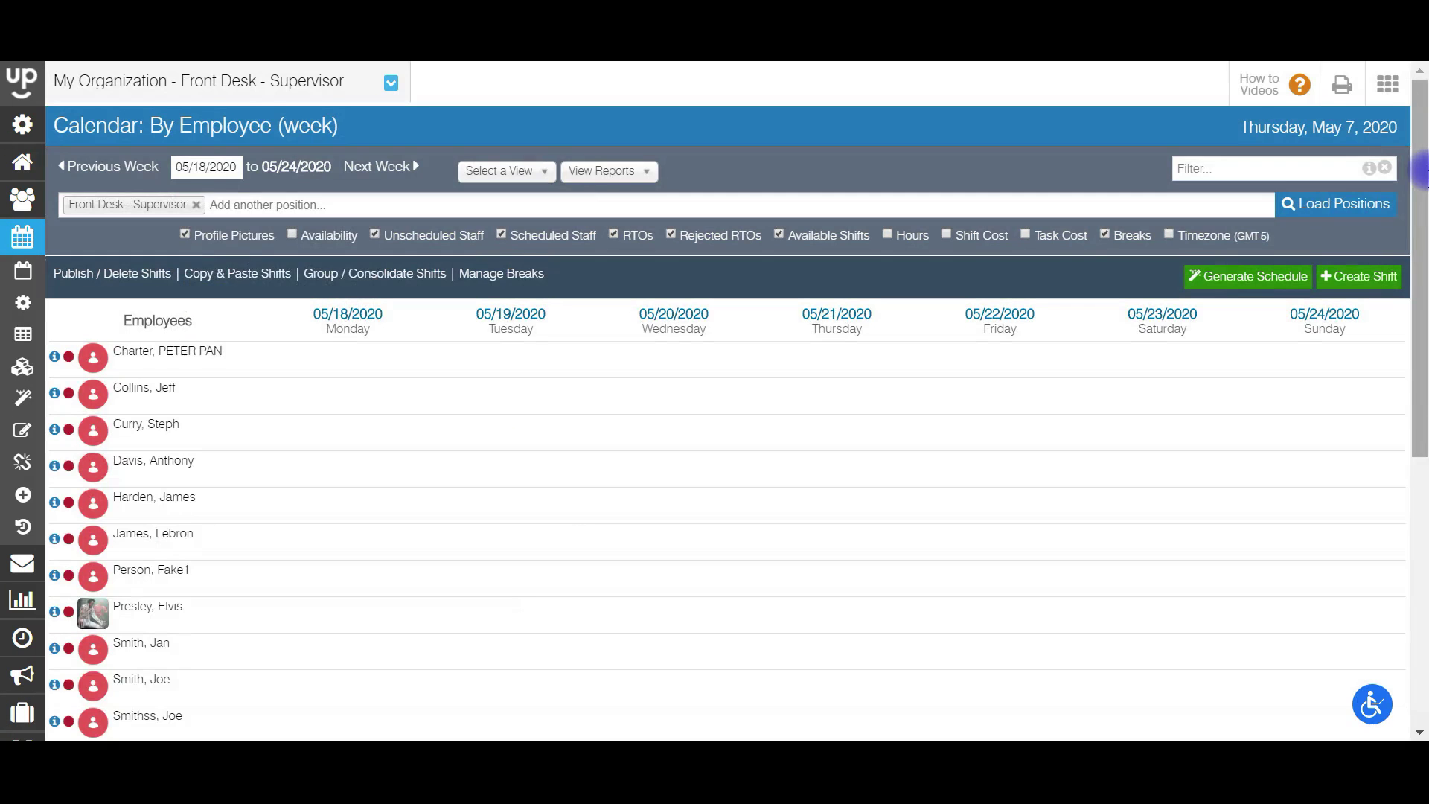
{"action": "left_click_drag", "start_coordinate": [1422, 194], "coordinate": [1421, 398]}
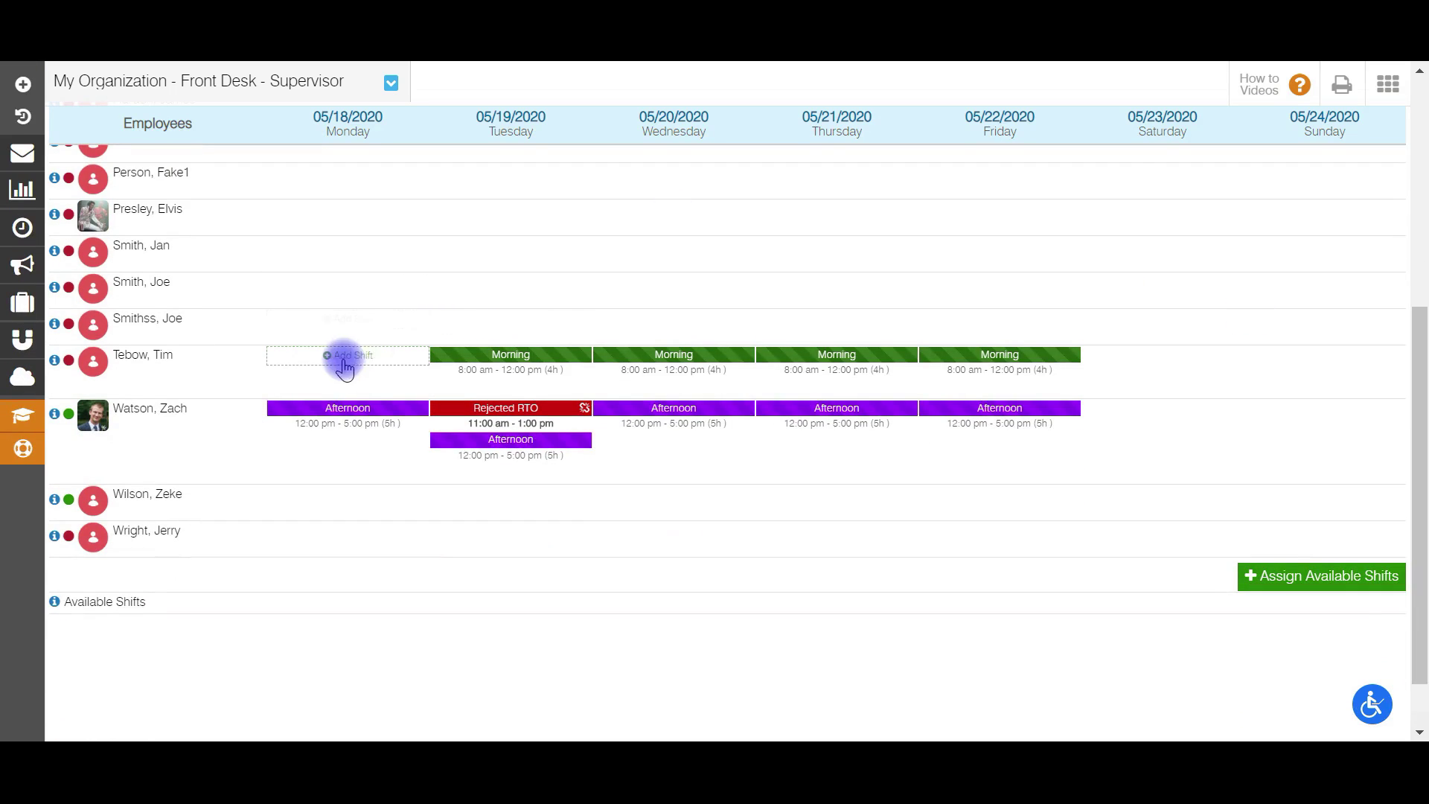
{"action": "mouse_move", "coordinate": [735, 450]}
{"action": "left_click_drag", "start_coordinate": [1422, 544], "coordinate": [1419, 313]}
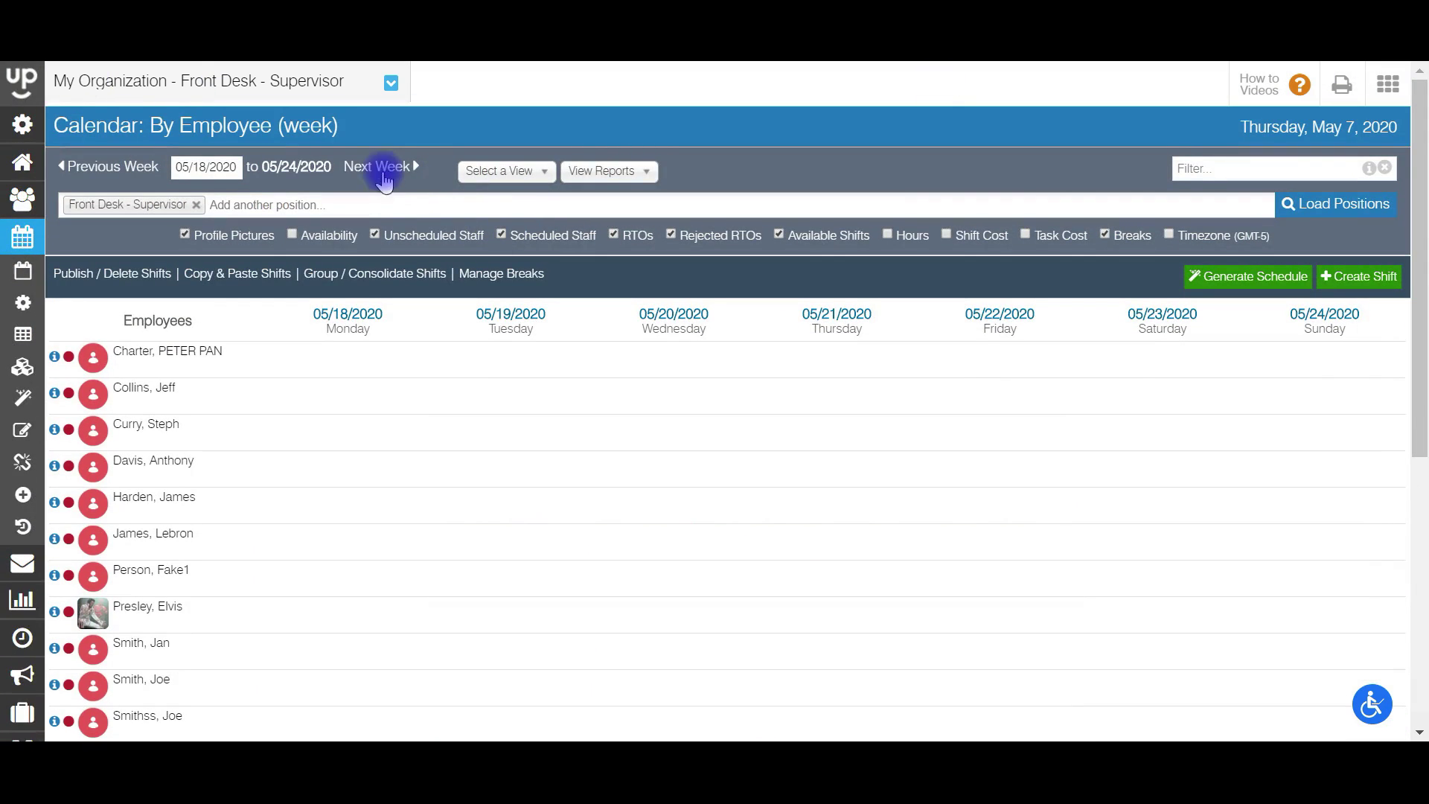